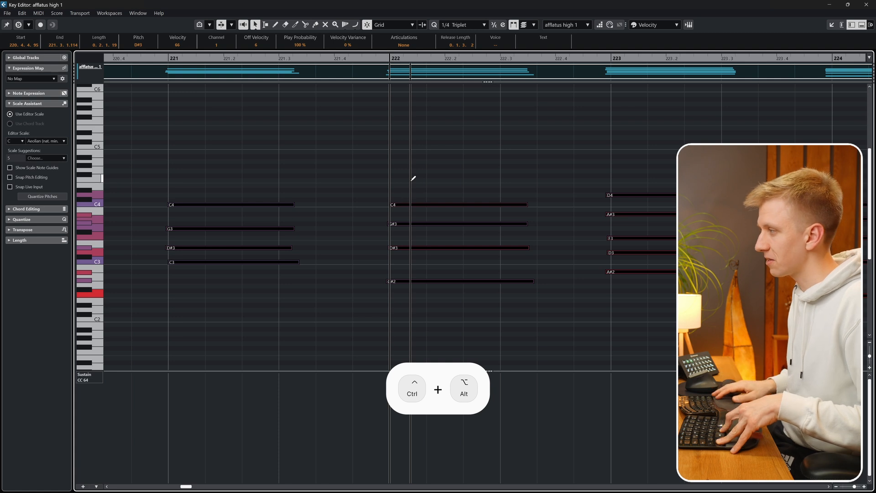
- Nudge all chord notes slightly along the timeline and pull them gradually toward the grid with iterative quantizing
key(ctrl+a)
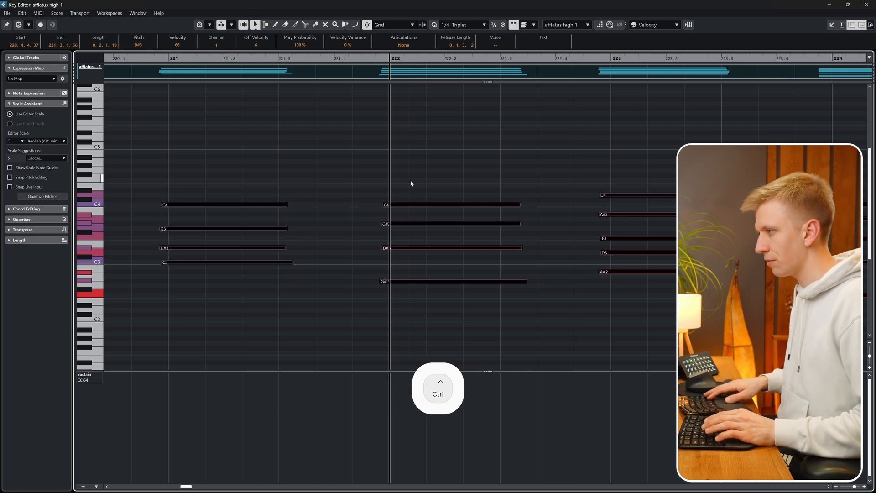
key(ctrl+alt)
key(ctrl+alt+Right)
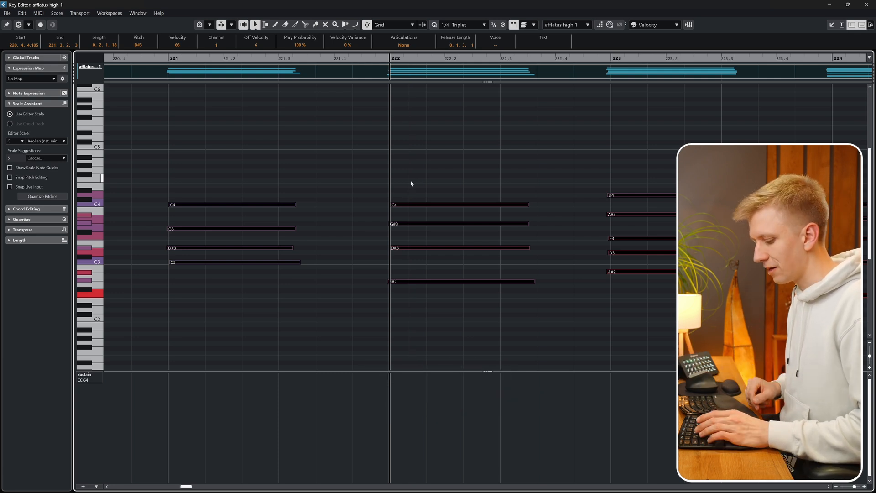
key(5)
key(q)
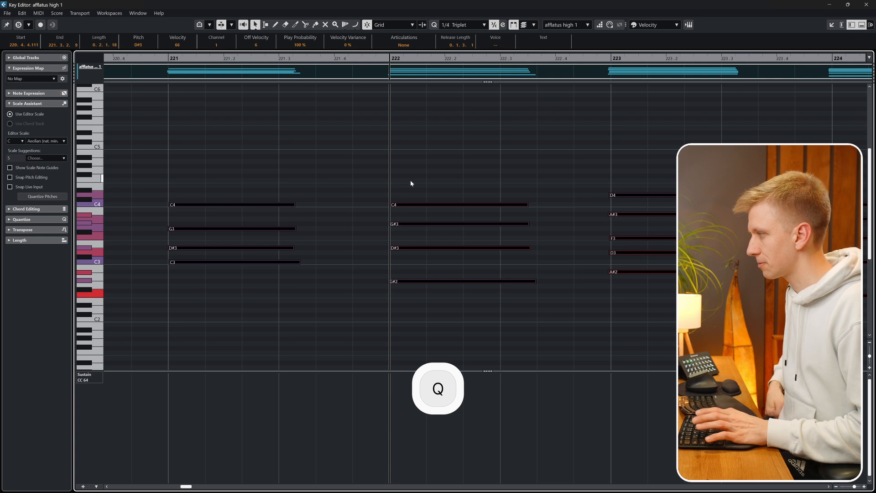
key(q)
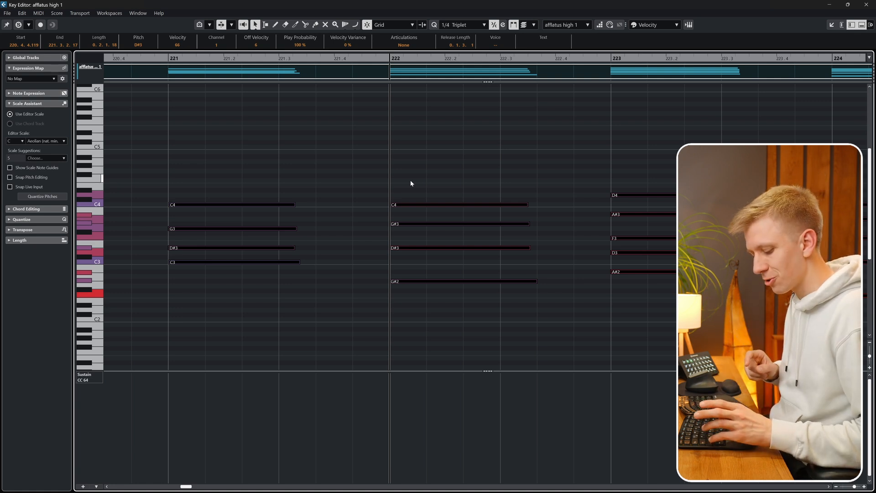
- Try extending the loosely quantized notes with legato, and undo the extension
key(shift+w)
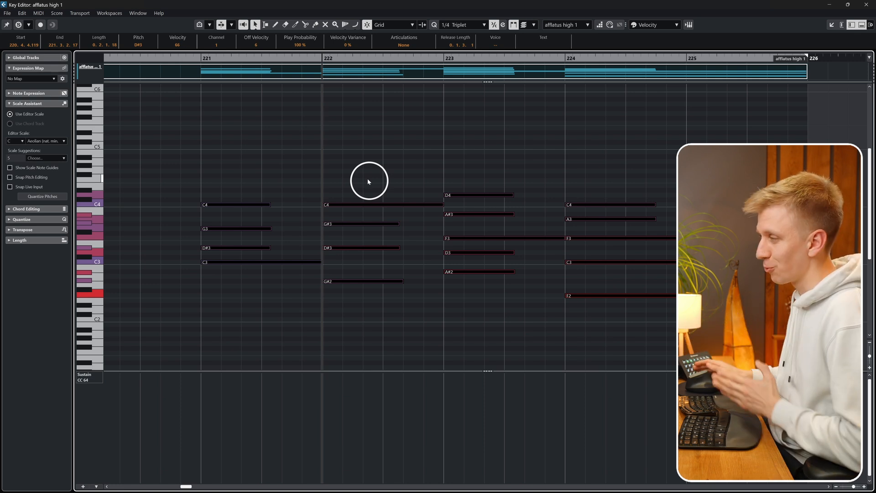
key(ctrl+z)
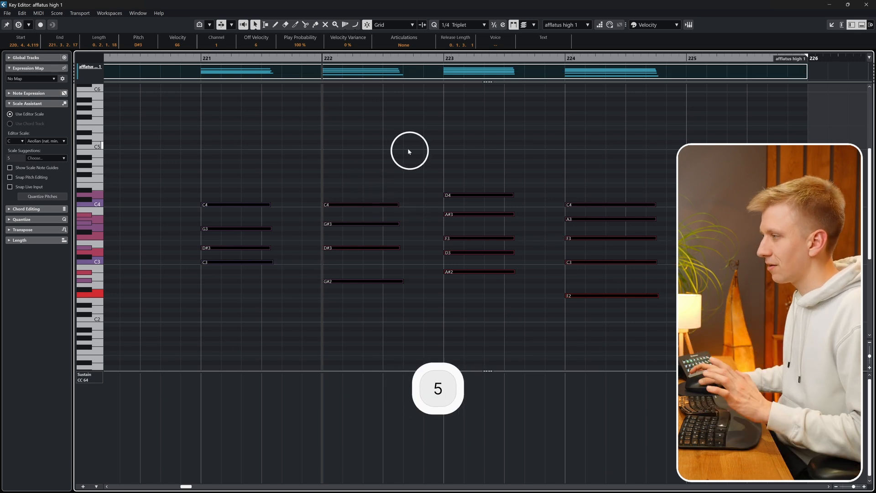
- Fully quantize the selected chords, give the notes a short fixed length, and extend them to the following chord with legato
key(q)
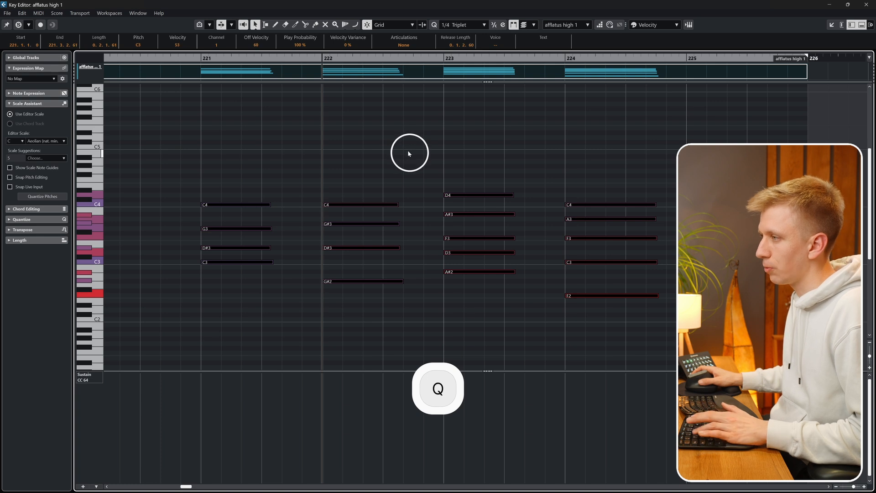
key(w)
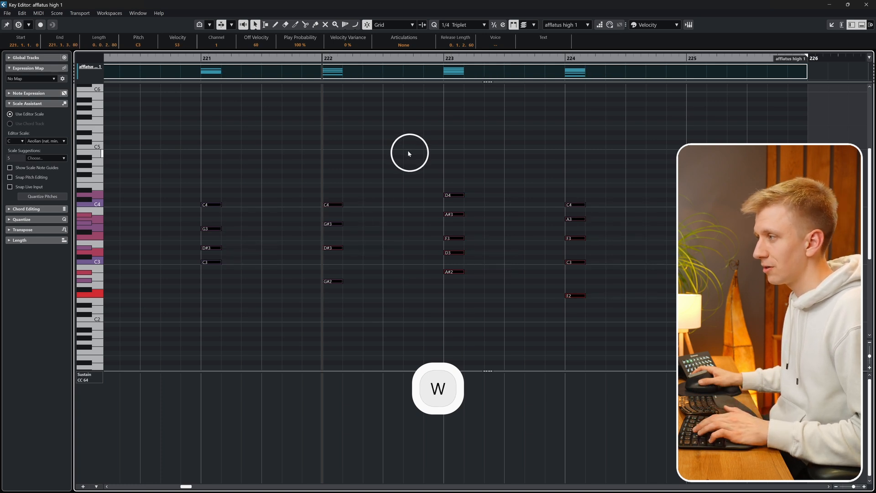
key(shift+w)
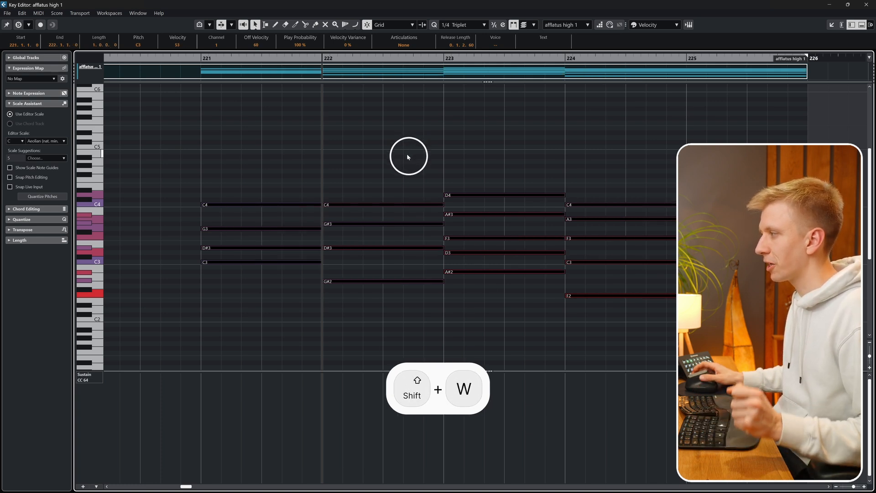
- Play the chords from bar 221, select the four notes of the first chord, and clear the selection
click(237, 178)
key(space)
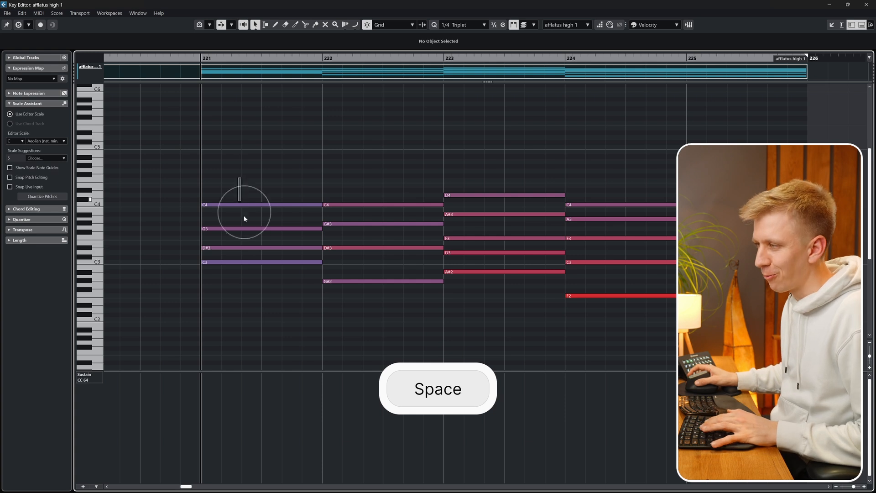
drag(240, 194, 248, 278)
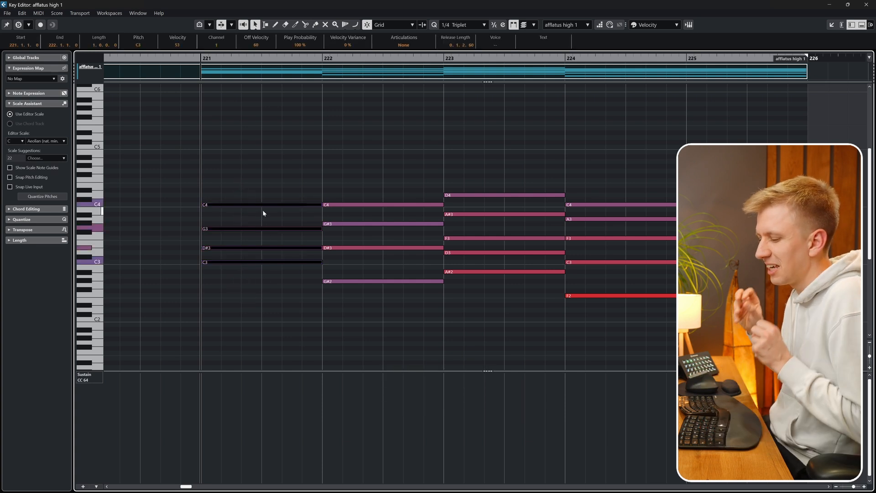
click(562, 162)
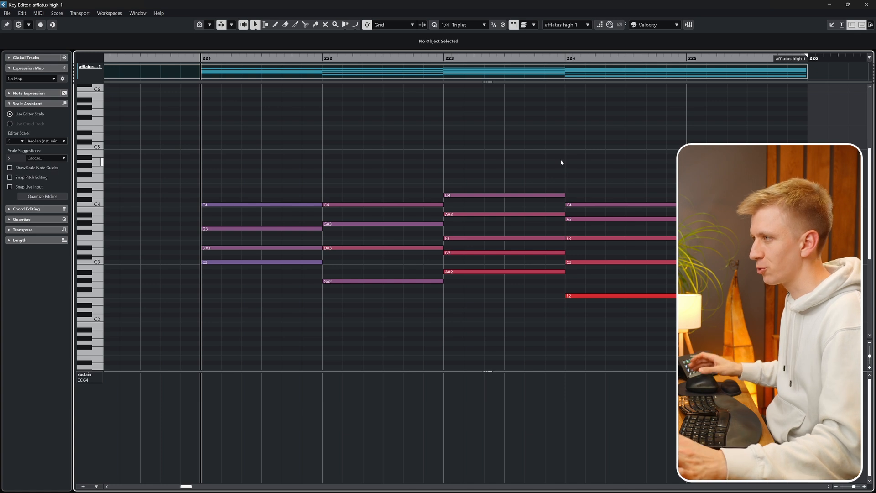
- Merge the part starting at bar 219 with the following afflatus high 1 part into one continuous part
key(Insert)
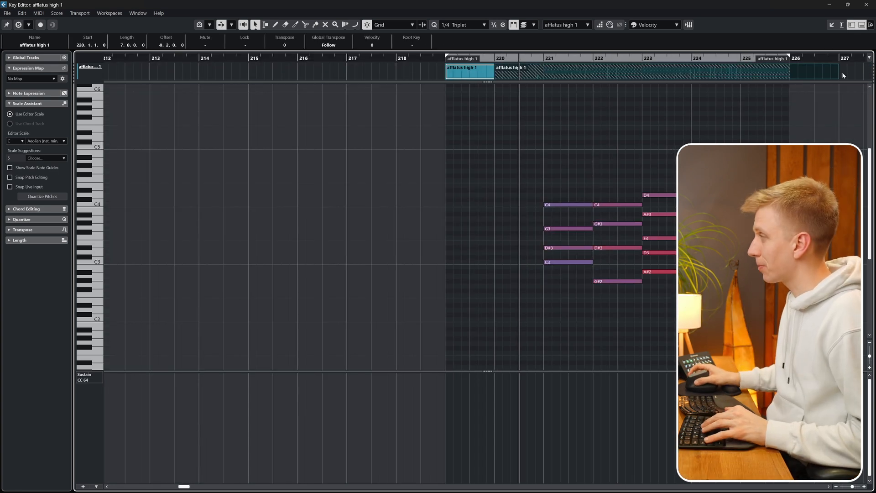
click(465, 69)
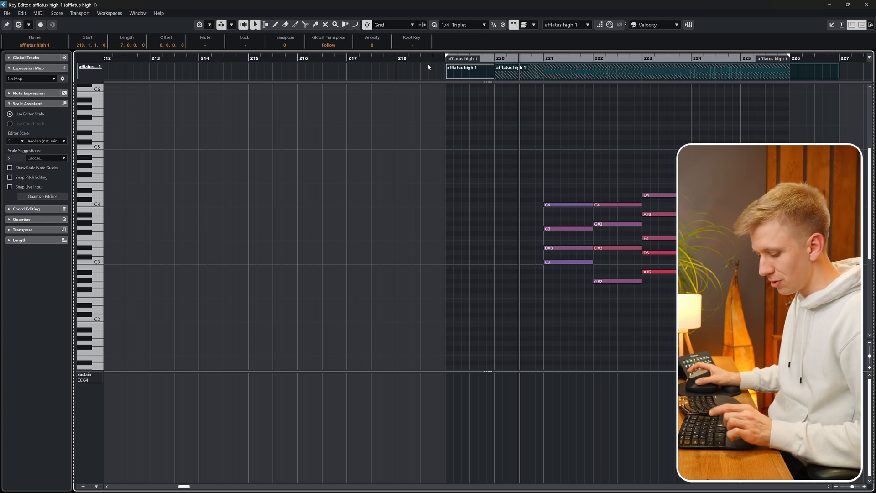
key(y)
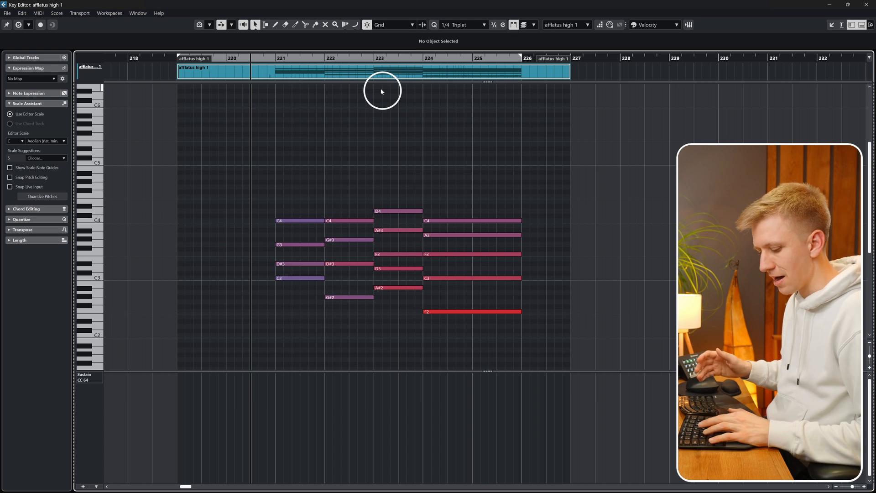
- Switch through the stored controller lane setups showing velocity, modulation, expression and sustain
key(shift+1)
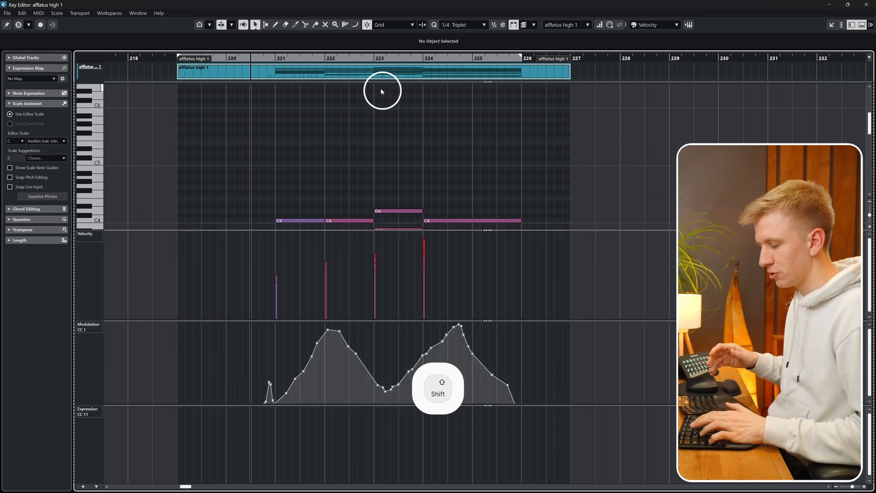
key(shift+2)
key(shift+3)
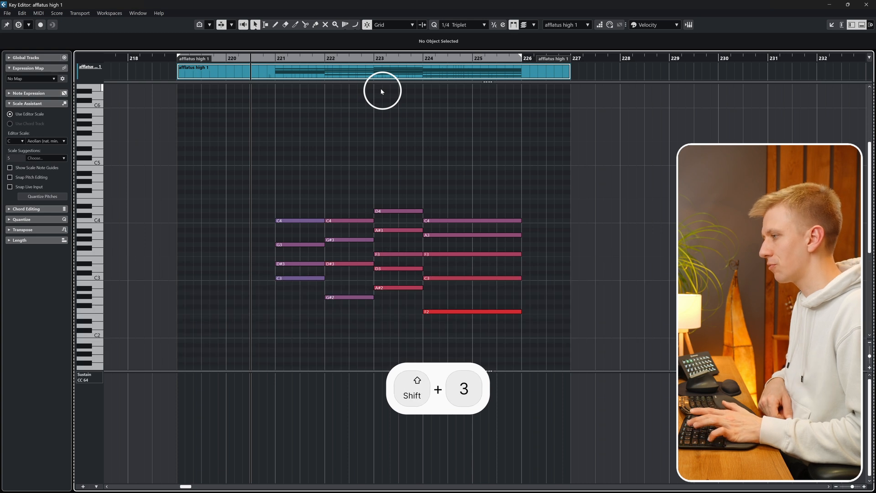
key(shift+4)
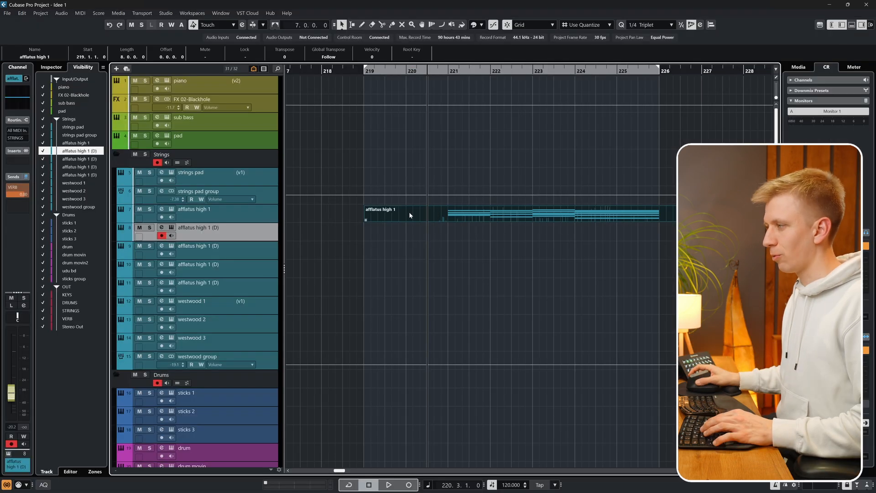
- Copy the afflatus high 1 part onto the duplicate tracks below and delete unwanted chord voices from a copy
drag(409, 211, 415, 285)
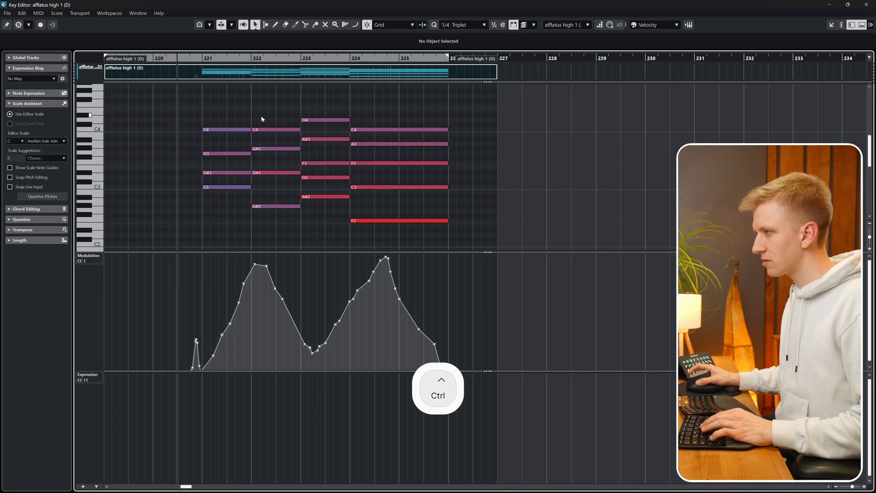
drag(225, 105, 395, 193)
key(Delete)
key(Delete)
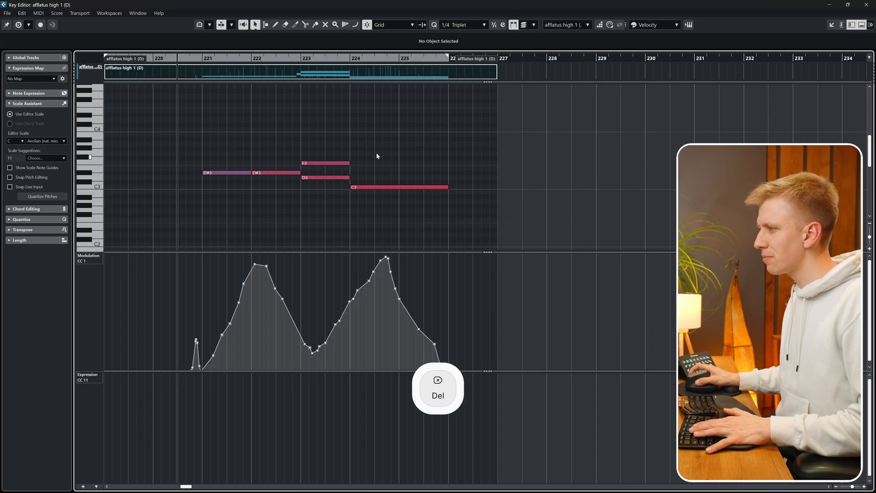
- Remove the extra notes from bar 223 onward in this copy and continue thinning out the next copied part
drag(380, 150, 298, 182)
click(341, 131)
drag(375, 137, 461, 120)
key(e)
click(489, 250)
key(e)
- Erase the four copied parts on tracks 8 to 11
key(f)
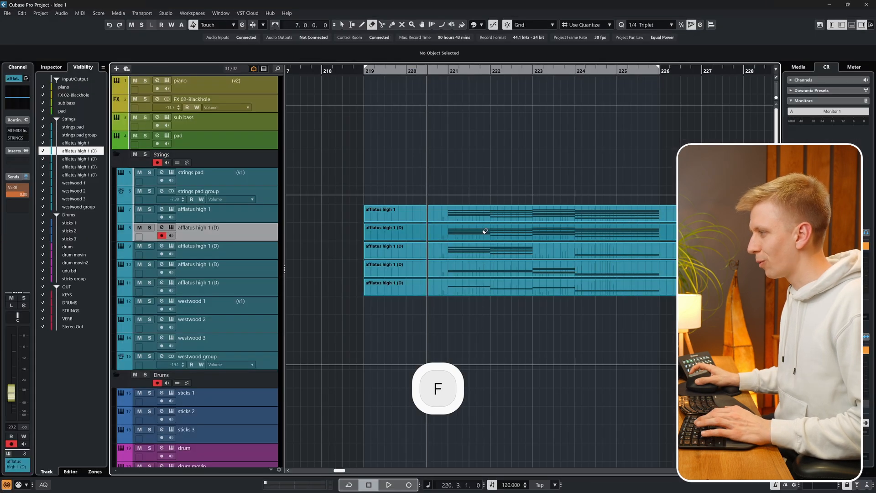
click(485, 232)
click(491, 248)
click(492, 265)
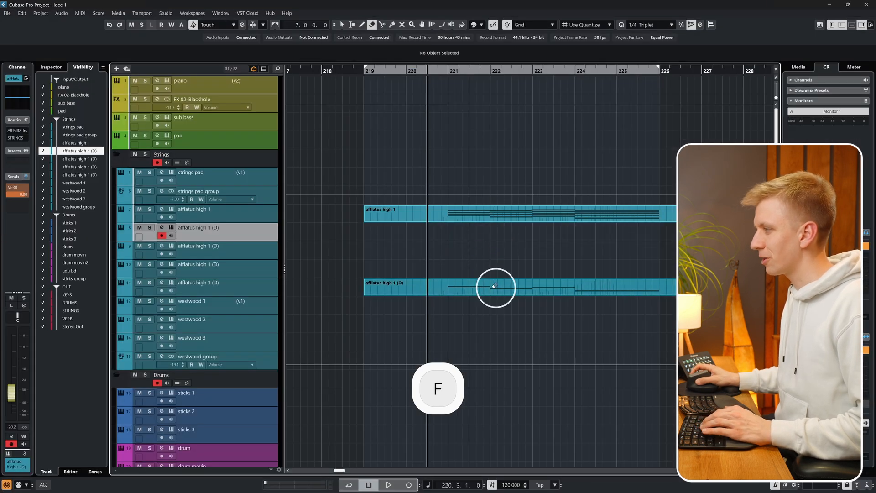
click(494, 290)
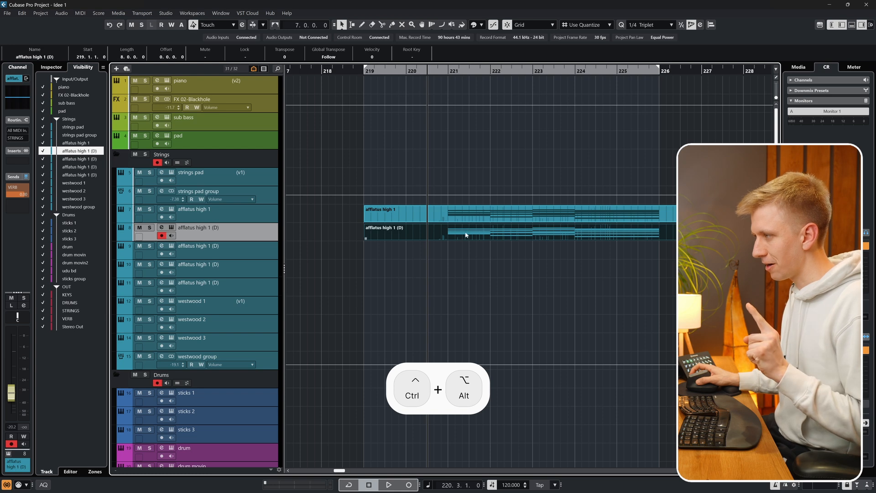
- Delete all notes from the copied afflatus high 1 (D) part on track 8
double_click(465, 234)
key(ctrl+a)
drag(443, 132, 193, 232)
key(Delete)
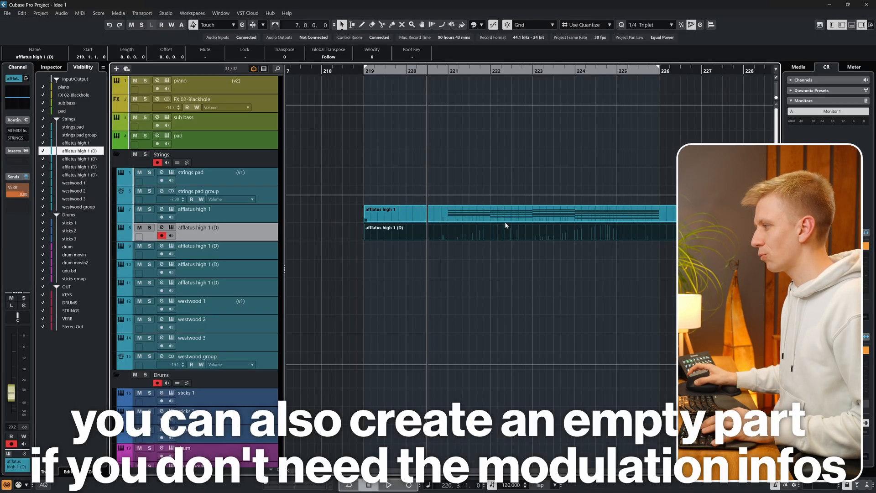
- Copy the emptied part onto the other afflatus high 1 (D) tracks, 9 to 11
drag(501, 230, 498, 250)
drag(496, 251, 490, 287)
- Edit the original part together with the empty track 11 part and move the lowest voice, C3, G#2, A#2 and F2, into it
ctrl+click(386, 220)
key(e)
drag(603, 204, 366, 168)
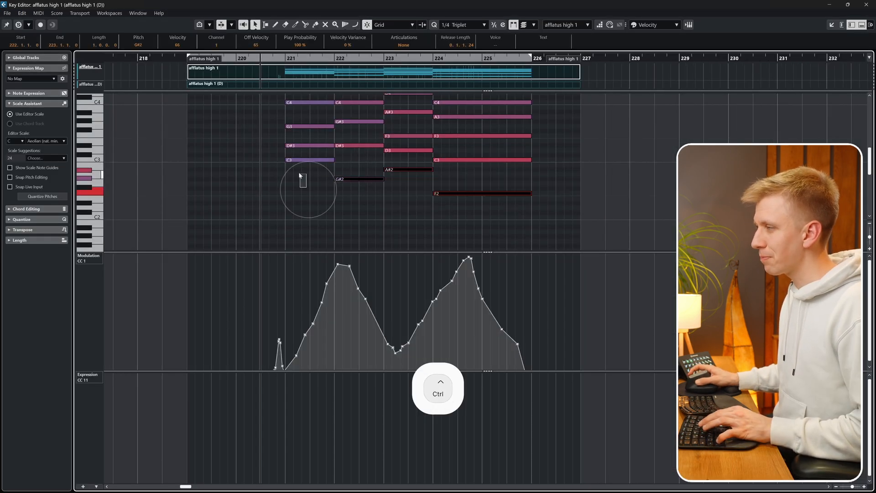
drag(306, 187, 294, 158)
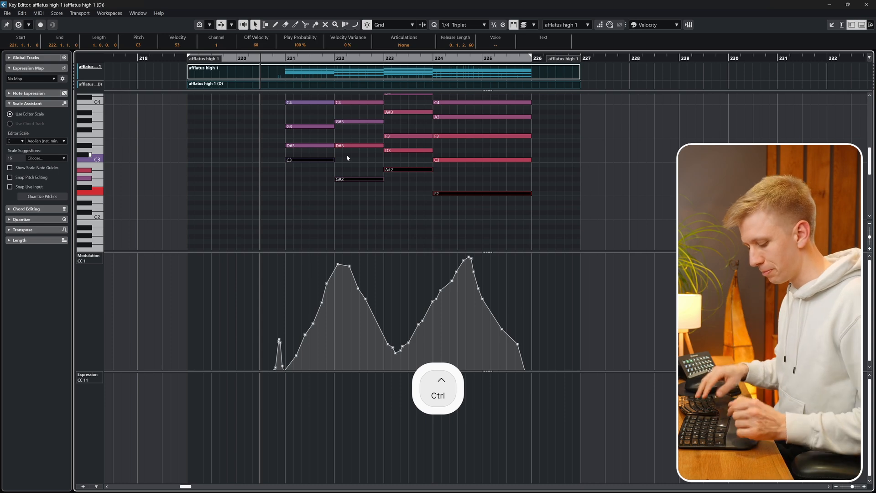
key(alt+Down)
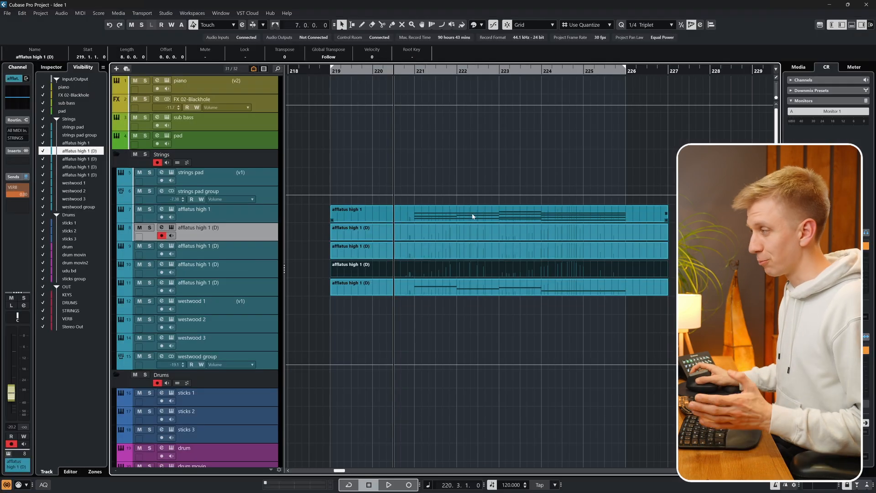
- Edit the original part with the empty track 10 part and move the voice D#3, D#3, D3 and C3 into it
click(472, 217)
click(472, 291)
click(480, 219)
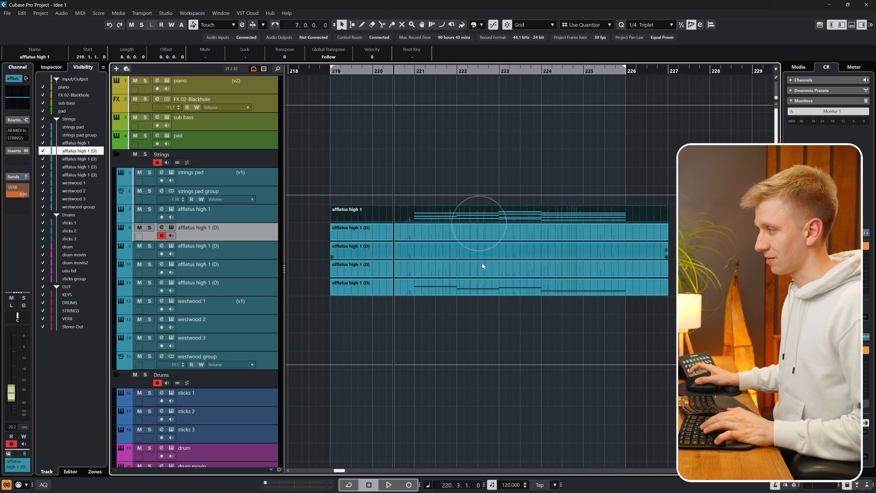
key(ctrl+e)
drag(415, 239, 238, 198)
key(alt+Down)
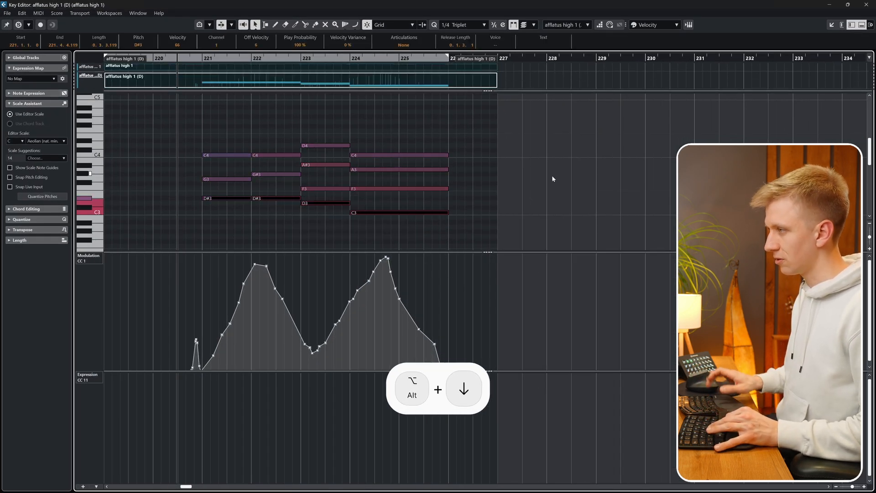
key(ctrl+e)
- Edit the original part with the empty track 9 part and move the voice G3, G#3, F3 and F3 into it
click(549, 251)
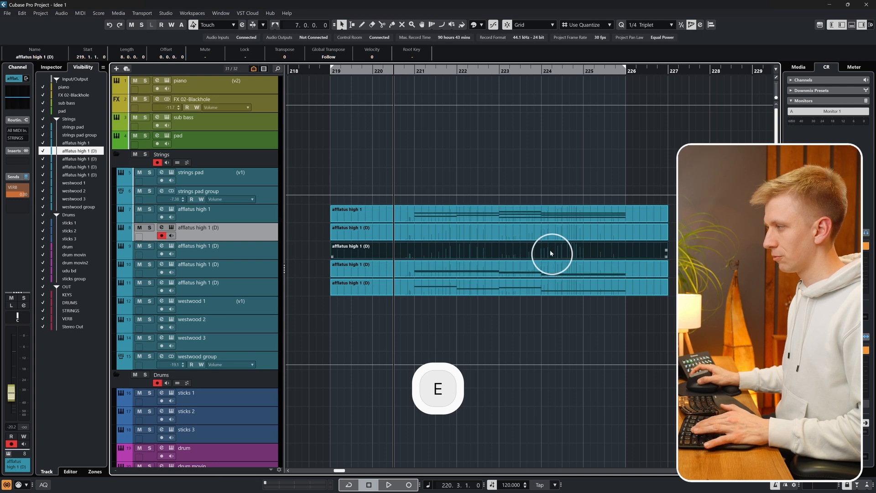
key(ctrl+e)
drag(465, 218, 224, 171)
key(alt+Down)
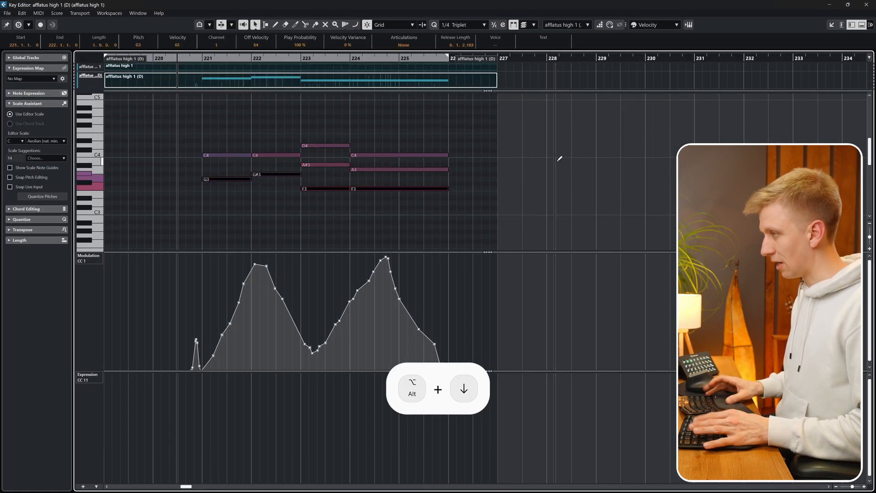
key(e)
- Edit the original part with the empty track 8 part and reduce the original to its single top voice
click(537, 228)
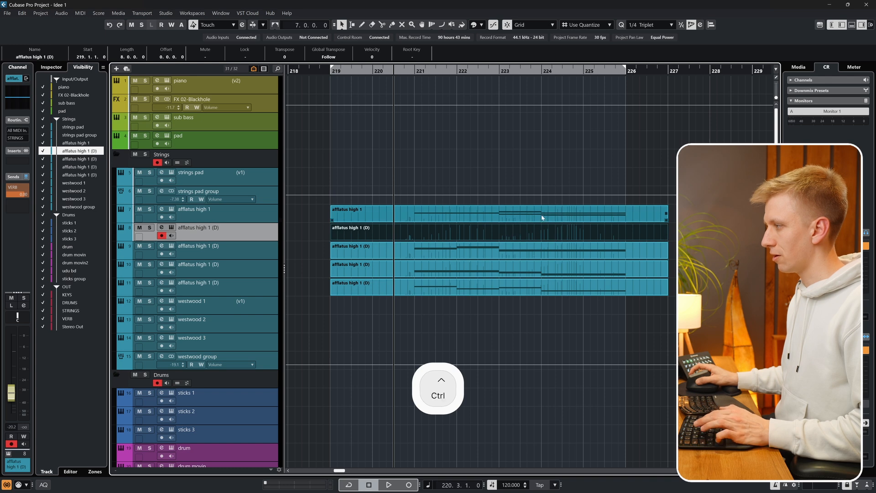
ctrl+click(542, 217)
key(e)
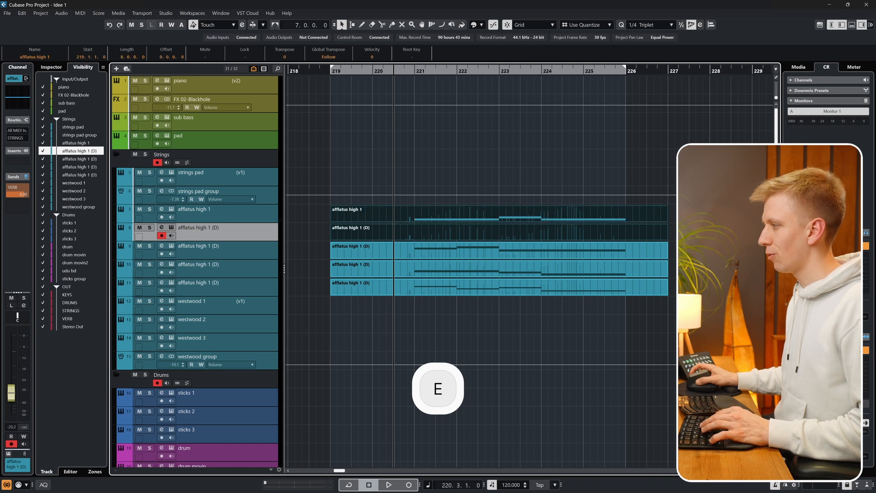
- Remove the unused afflatus high 1 (D) track 8 that holds the empty part
click(294, 229)
right_click(259, 222)
key(ctrl+r)
click(264, 232)
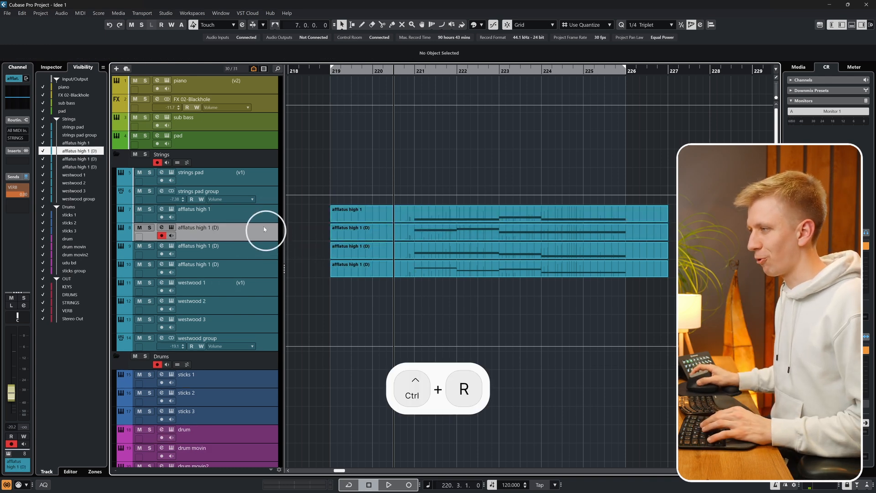
- Solo the lowest afflatus high 1 (D) track, number 10
click(265, 248)
click(262, 267)
key(s)
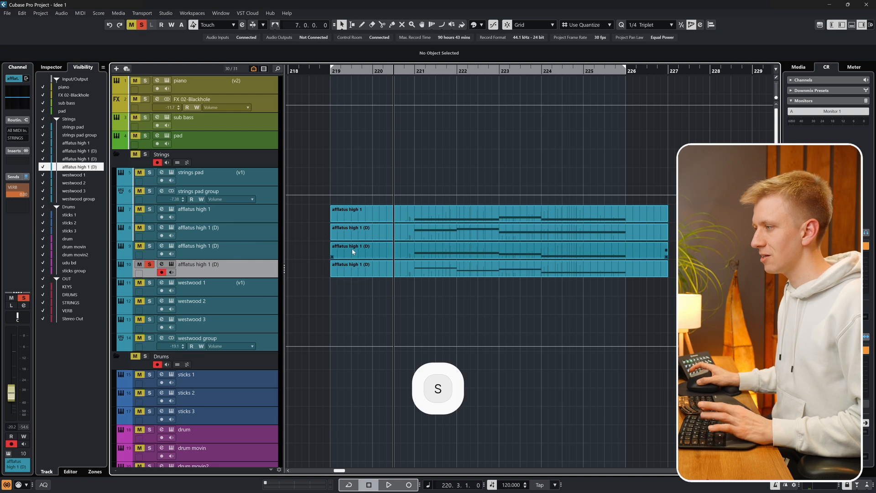
- Audition the soloed track 10, select its part and insert the retrospectively captured MIDI performance
key(space)
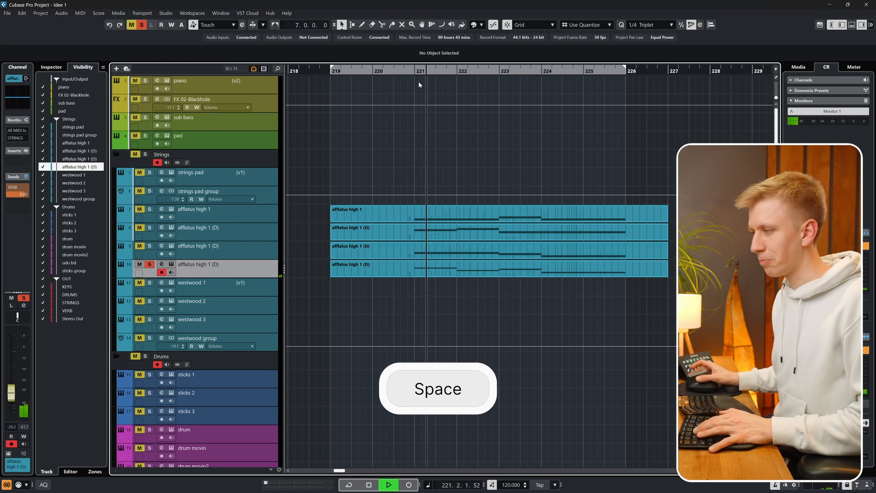
key(space)
click(574, 267)
key(grave)
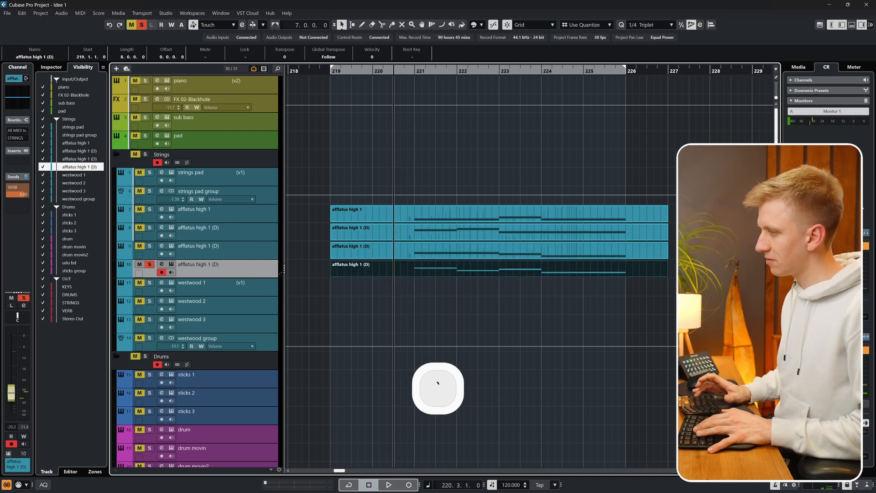
key(Insert)
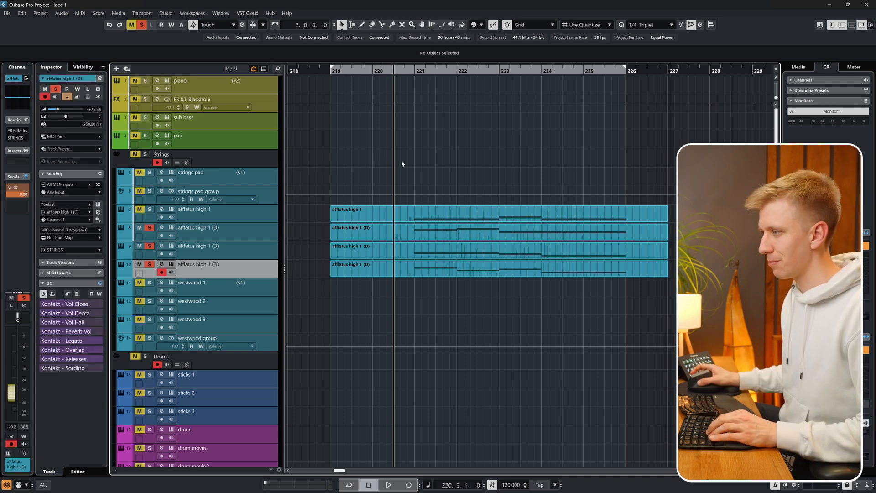
- Find the Afflatus library in track 10's Kontakt instrument and replace the loaded patch with an Afflatus basses patch
key(e)
key(e)
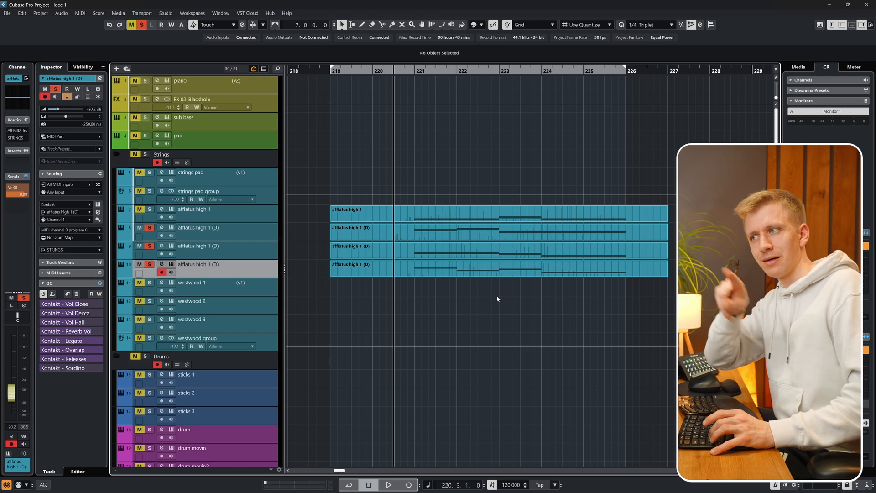
key(e)
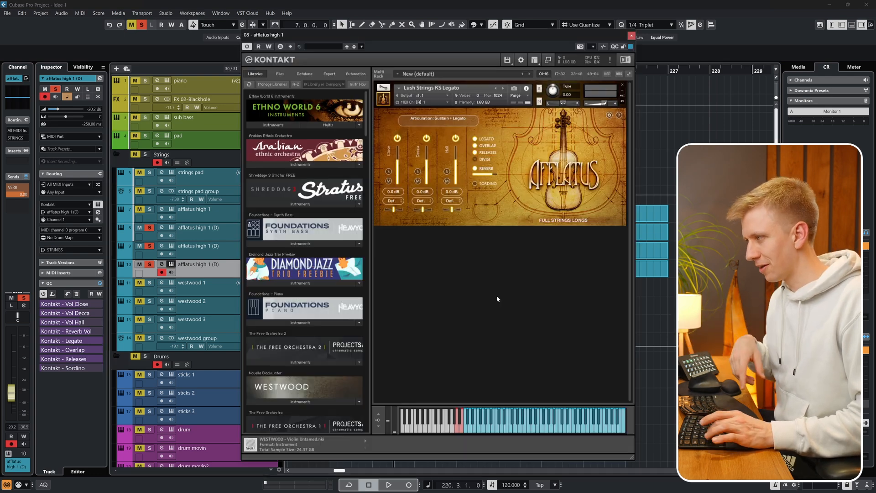
click(319, 84)
text(afflatu)
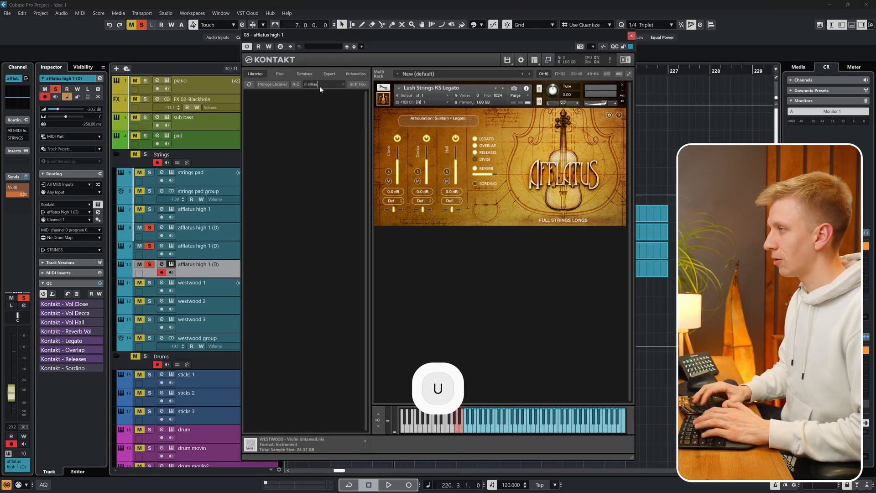
key(ctrl+a)
text(affla)
drag(269, 208, 547, 157)
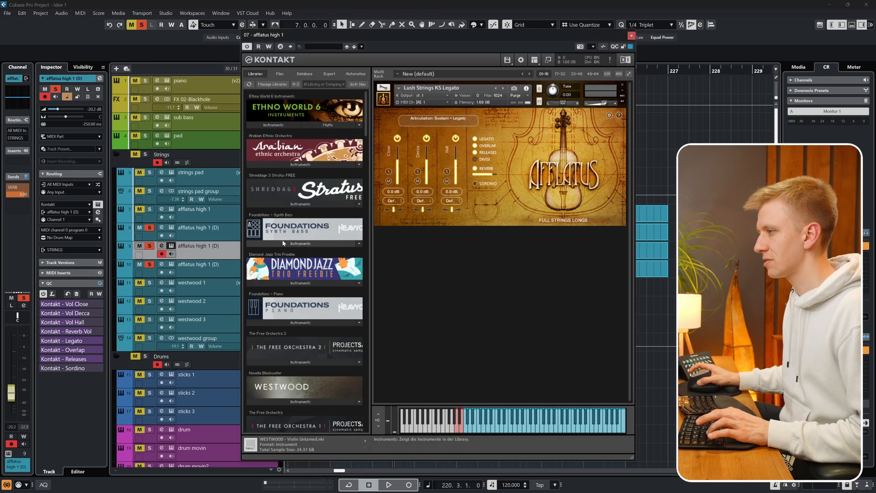
- Search track 9's Kontakt library for aff and go up from the Afflatus basses patches to the section folders
click(320, 84)
text(aff)
click(291, 125)
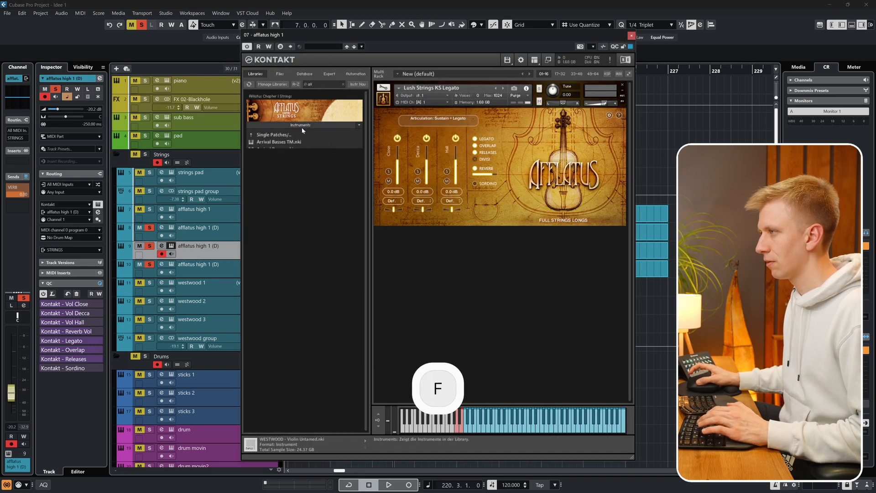
click(290, 135)
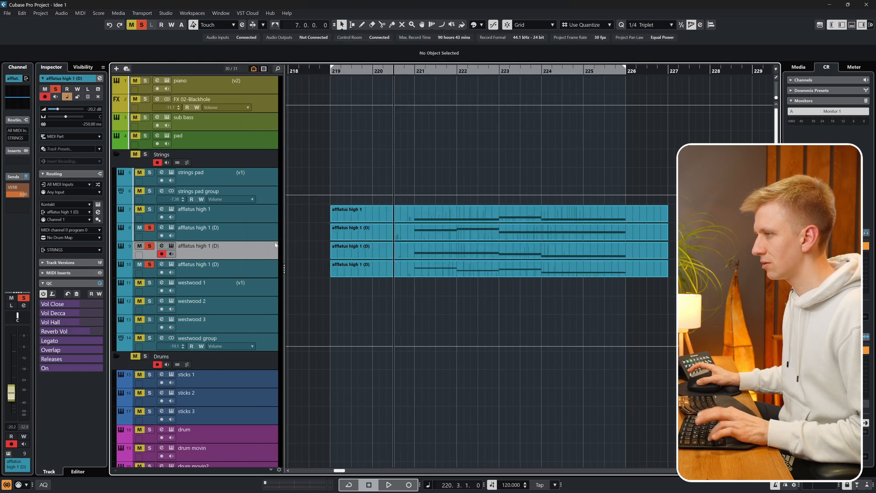
- Duplicate the top-voice afflatus high 1 (D) track 8 together with its part
click(272, 232)
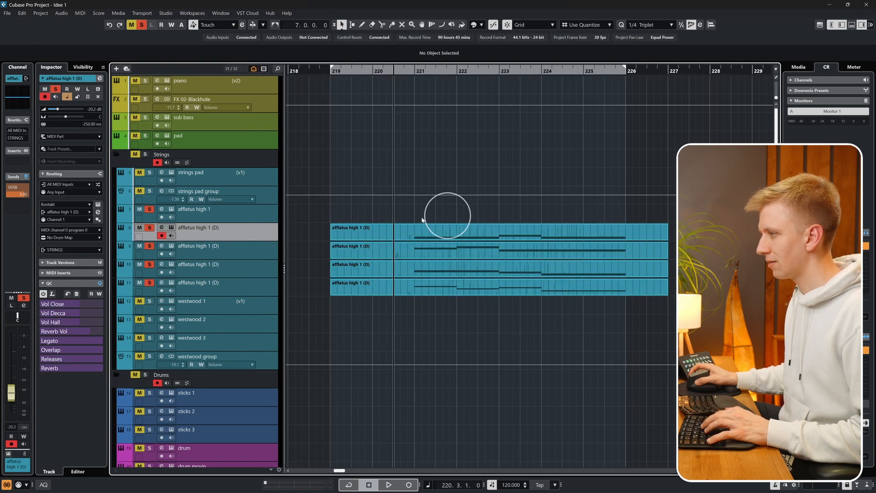
click(268, 249)
click(264, 238)
key(ctrl+d)
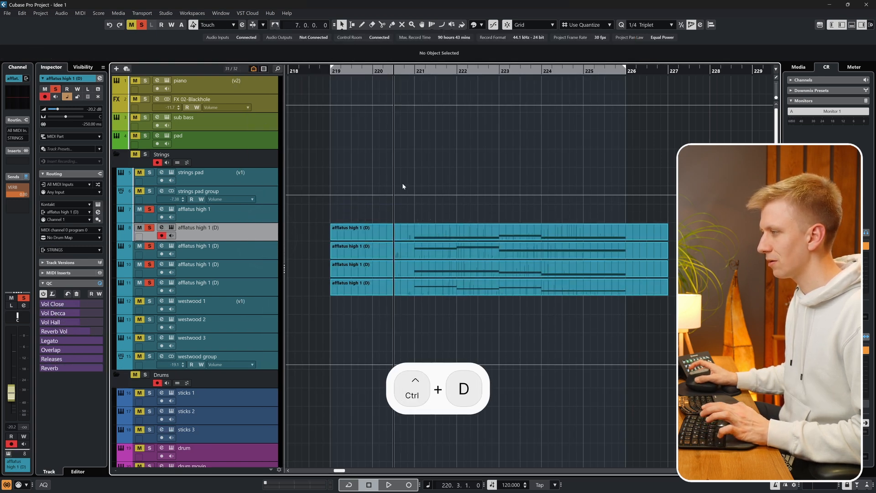
- Try transposing all notes of the duplicated part up one octave, and return them to their original pitch
click(453, 242)
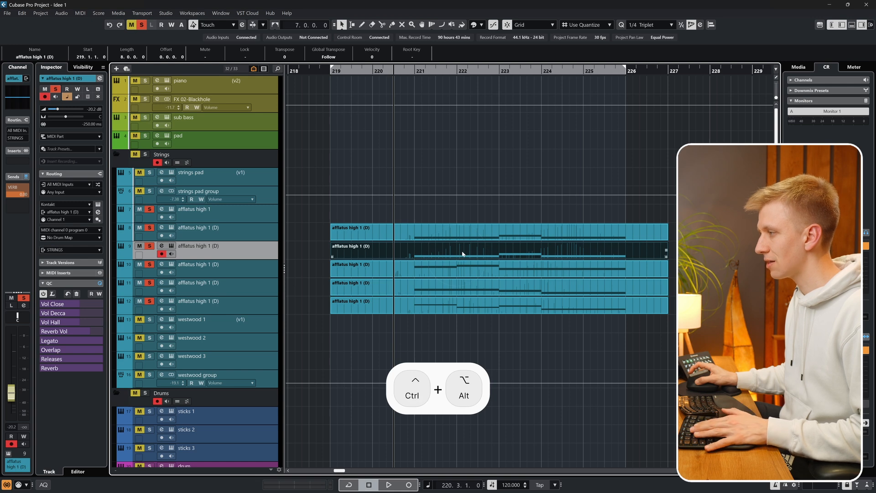
key(e)
key(ctrl+a)
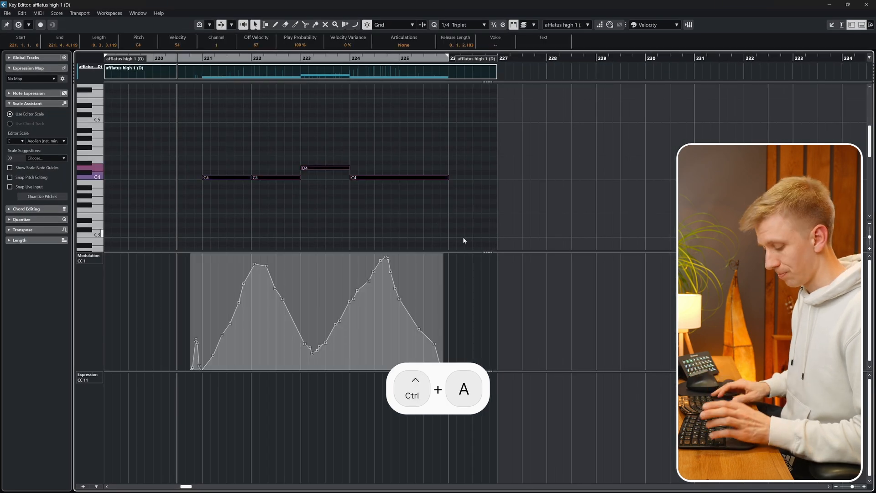
key(shift+Up)
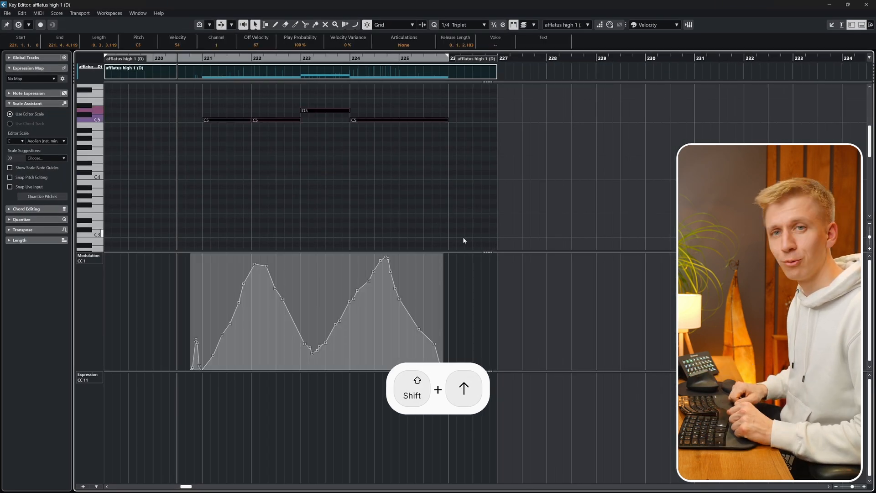
key(shift+Down)
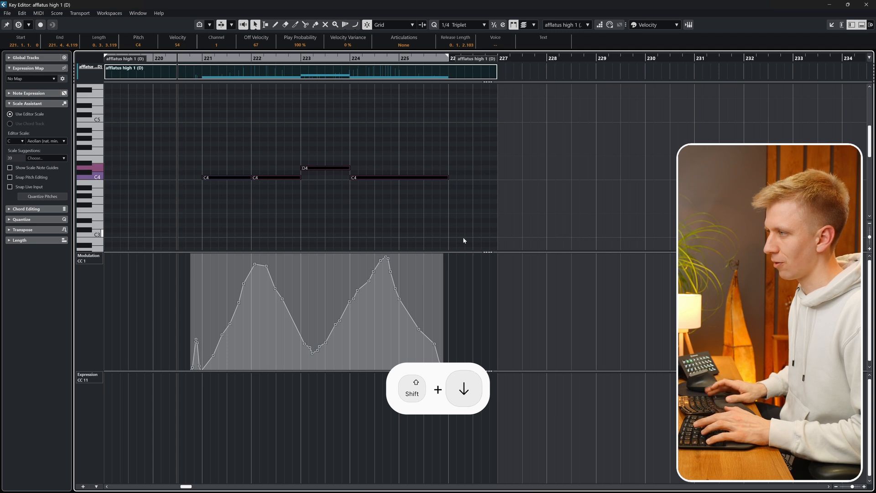
- Load Lush Violins II Legato from the Afflatus Violins 2 folder into the duplicated track's Kontakt instrument, replacing its patch
key(e)
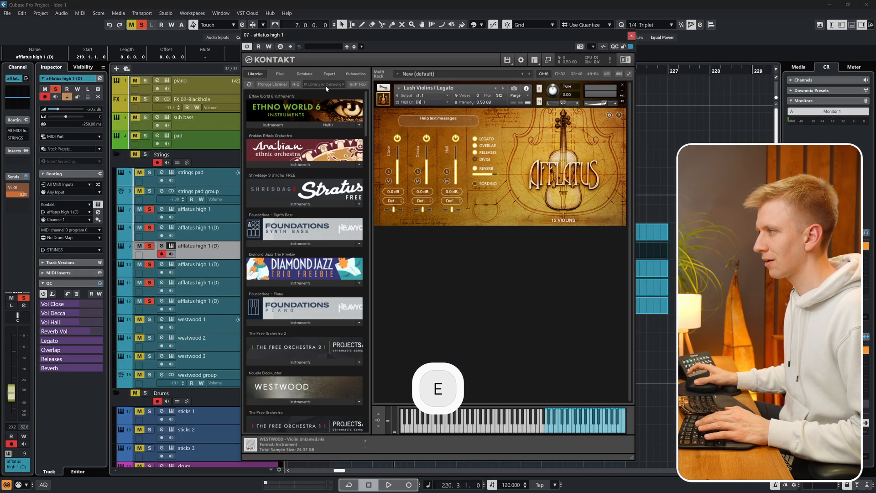
click(325, 86)
text(aff)
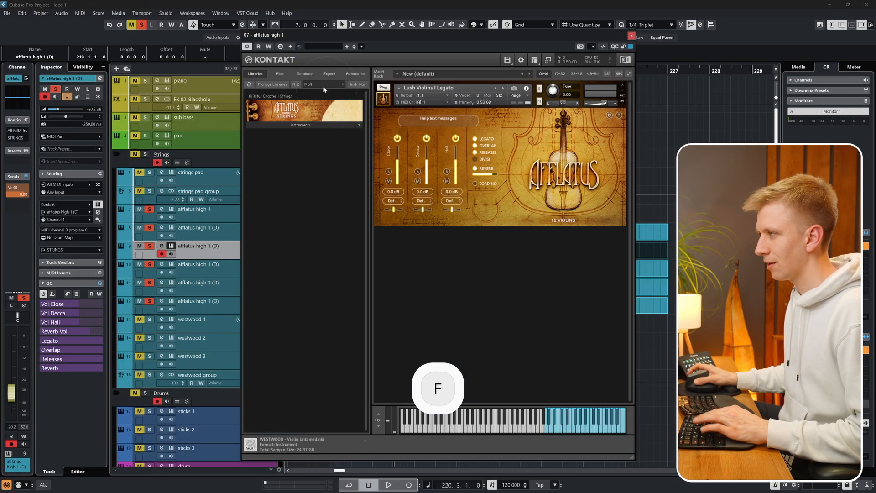
click(293, 124)
click(272, 135)
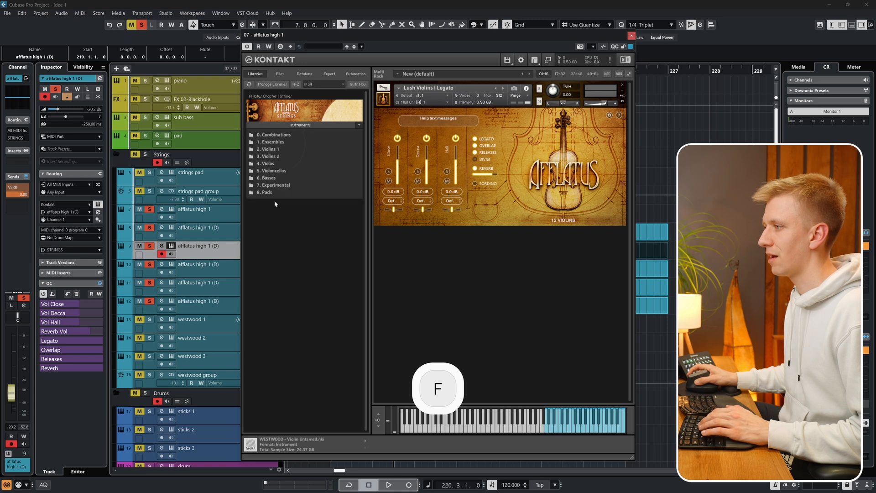
click(274, 157)
click(274, 149)
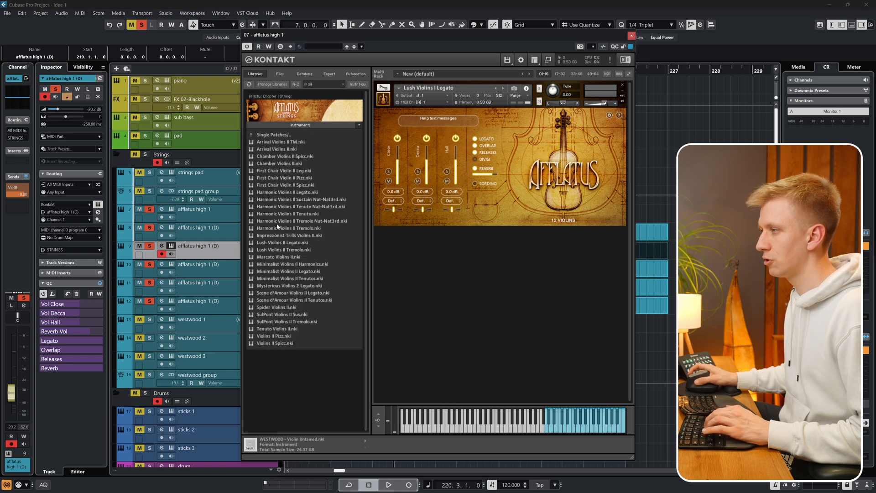
double_click(280, 242)
click(445, 278)
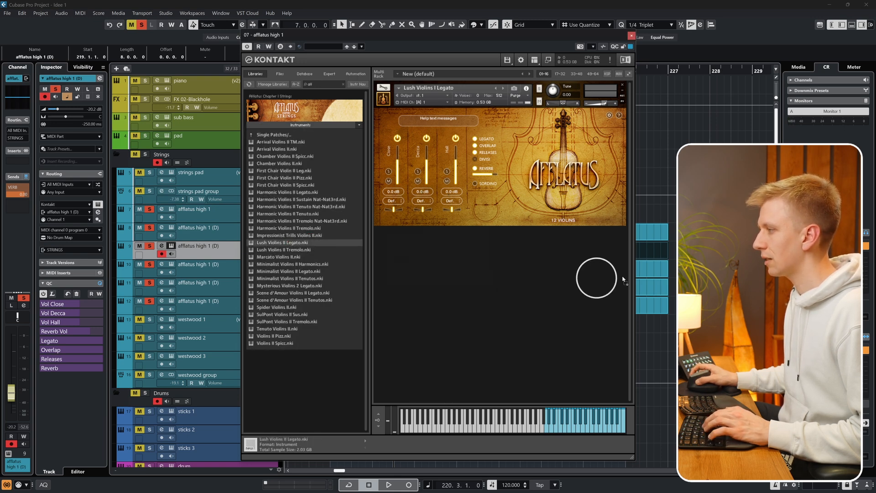
click(712, 255)
- Rename tracks 8 and 9 as violin 1 and violin 2
double_click(192, 227)
text(violin)
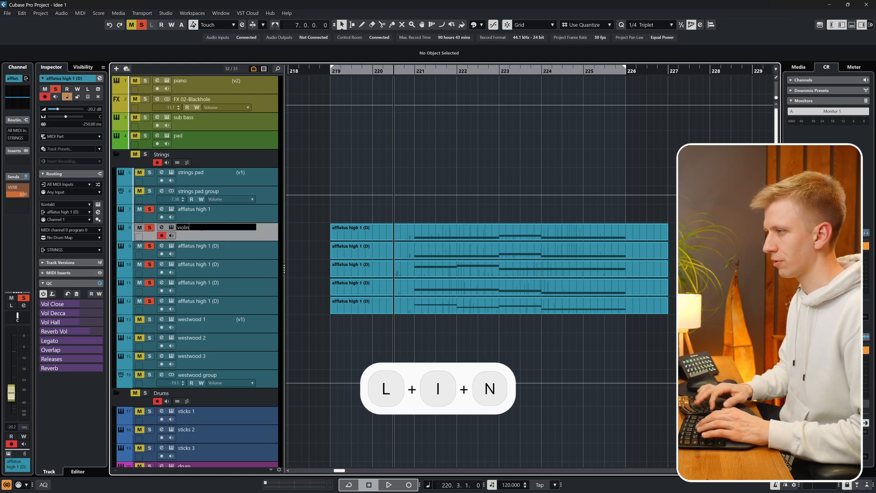
text( 1)
key(Tab)
text(voi)
key(BackSpace)
key(BackSpace)
text(iolin )
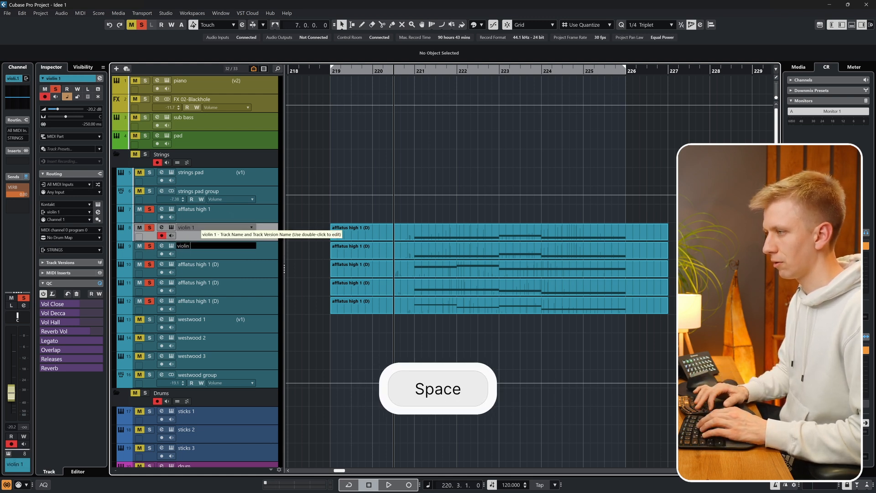
text(2)
key(Tab)
- Name the remaining three string section tracks viola, celli and basses, and play back the ensemble
text(viola)
key(Tab)
text(celli)
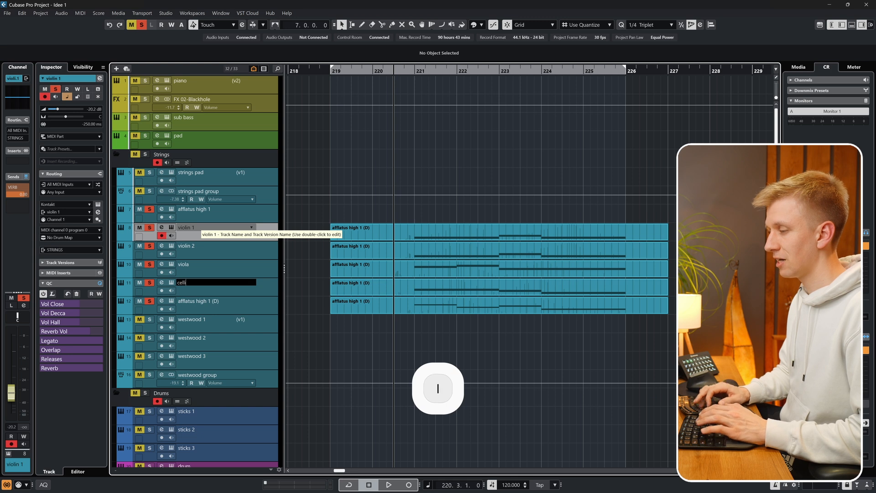
key(Tab)
text(bass)
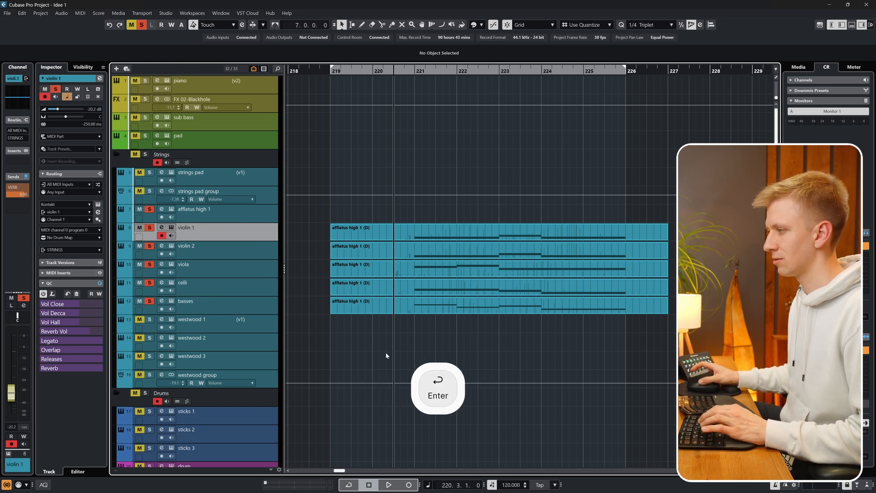
key(space)
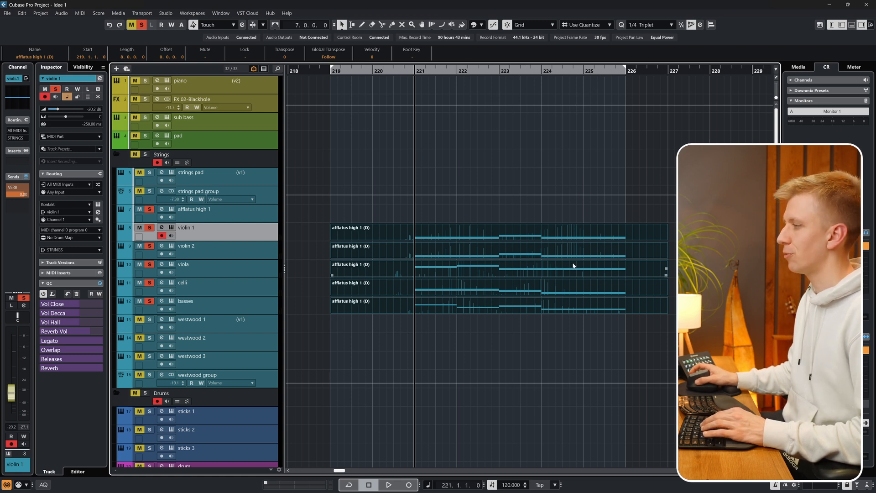
- Split all five string parts at bars 225 and 221 and delete the outer pieces, keeping only the four bars between
key(c)
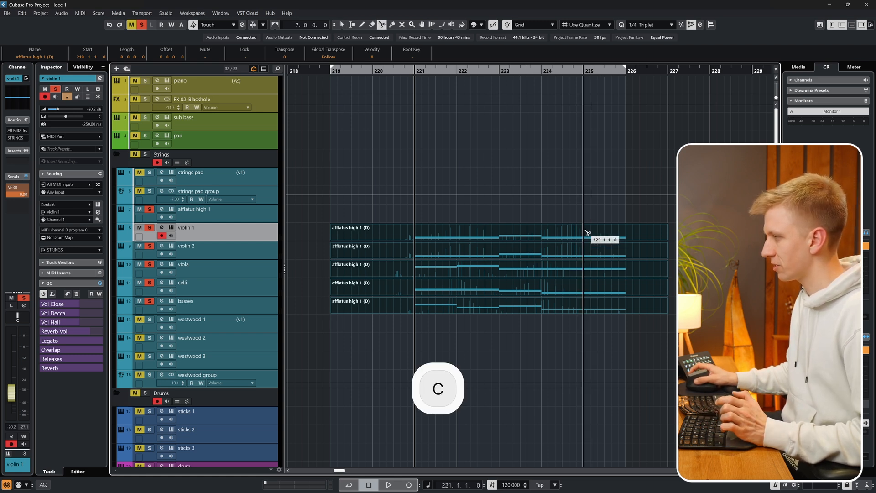
click(587, 232)
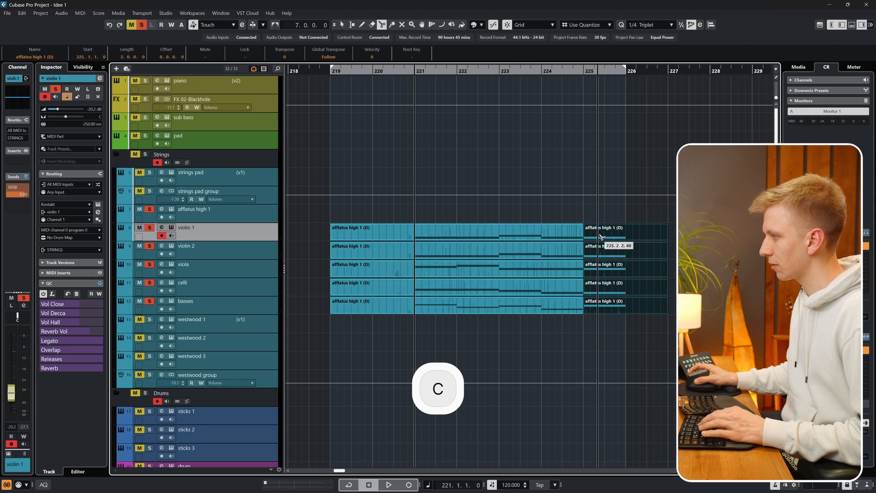
key(Delete)
key(v)
click(418, 206)
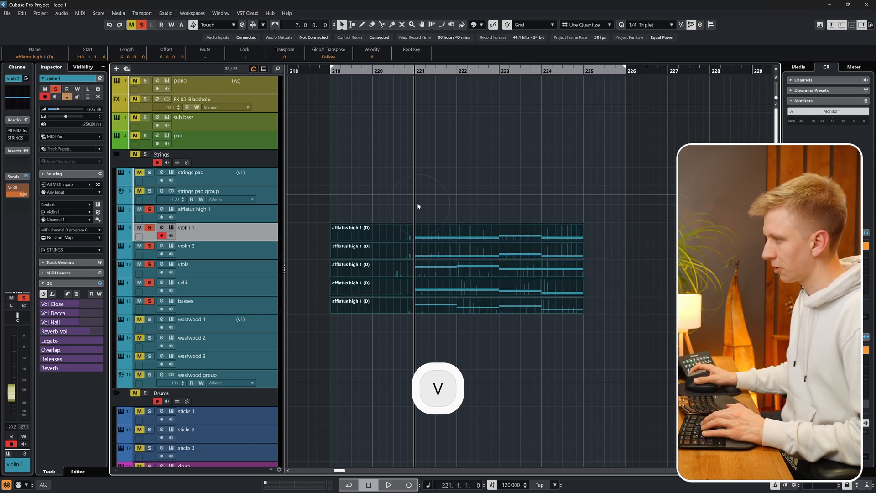
click(415, 231)
drag(397, 215, 463, 284)
key(Delete)
- Play the trimmed string parts with solos cleared and the locators set around them, and switch the cycle off
key(space)
drag(634, 223, 441, 314)
key(r)
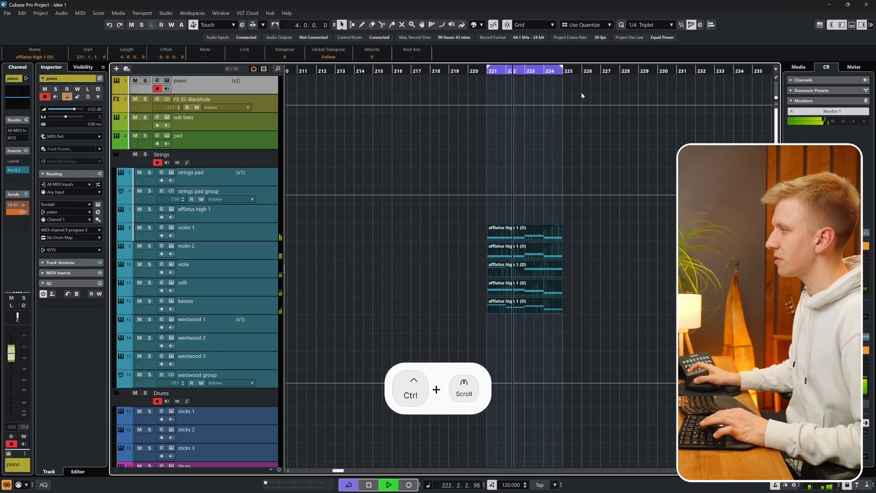
scroll(581, 92, down, 5)
key(t)
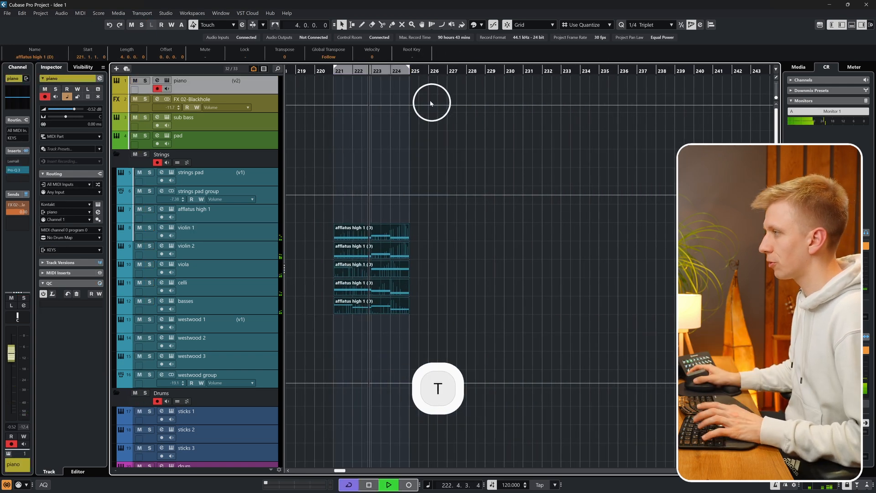
- Select the five trimmed string parts and duplicate them back to back until the last copies start at bar 265
drag(466, 224, 373, 311)
key(d)
key(d)
key(d)
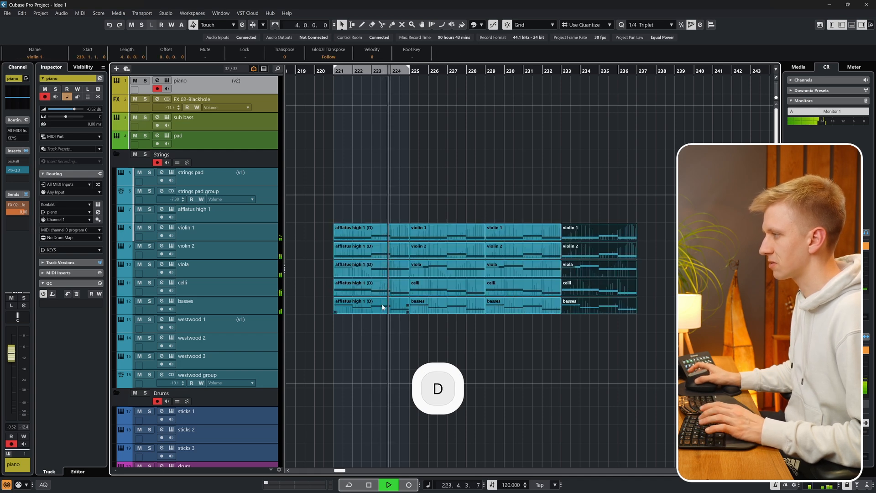
scroll(438, 301, down, 3)
key(ctrl+d)
key(ctrl+d)
key(ctrl+d)
key(ctrl+d)
key(ctrl+d)
key(ctrl+d)
key(ctrl+d)
scroll(453, 300, down, 3)
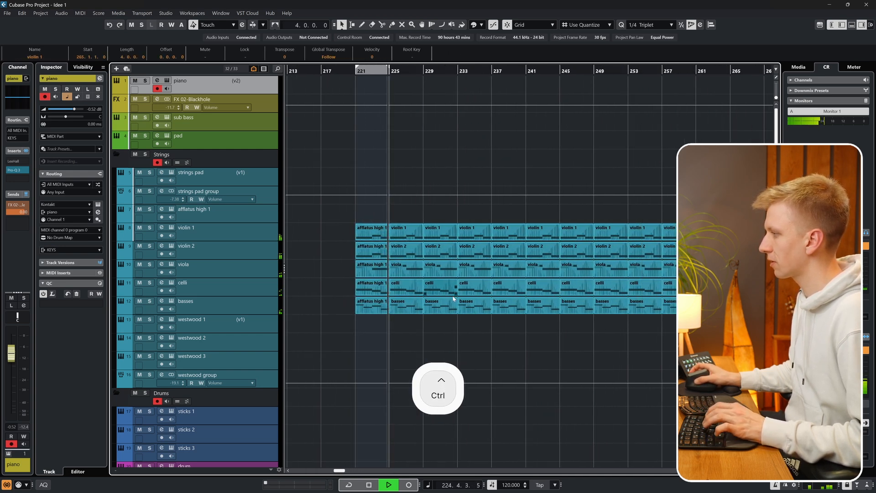
scroll(451, 297, up, 2)
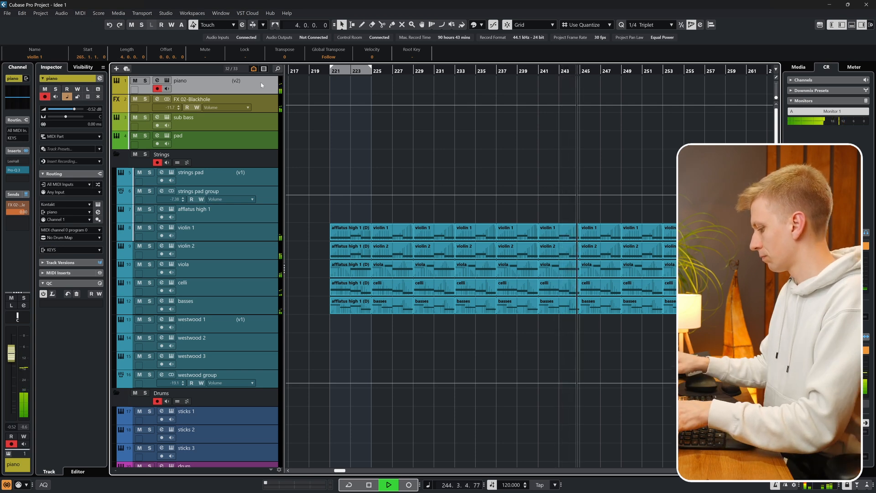
- Stop playback and insert the retrospectively captured piano performance on the piano track
key(space)
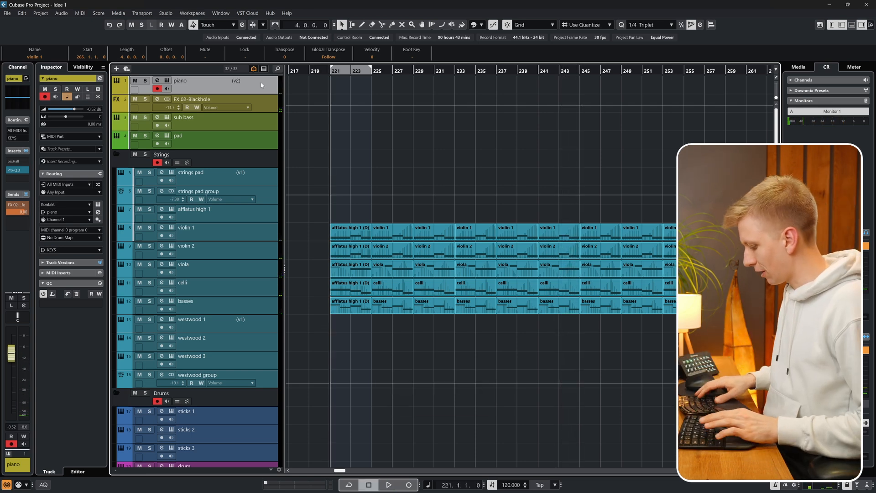
key(ctrl+Insert)
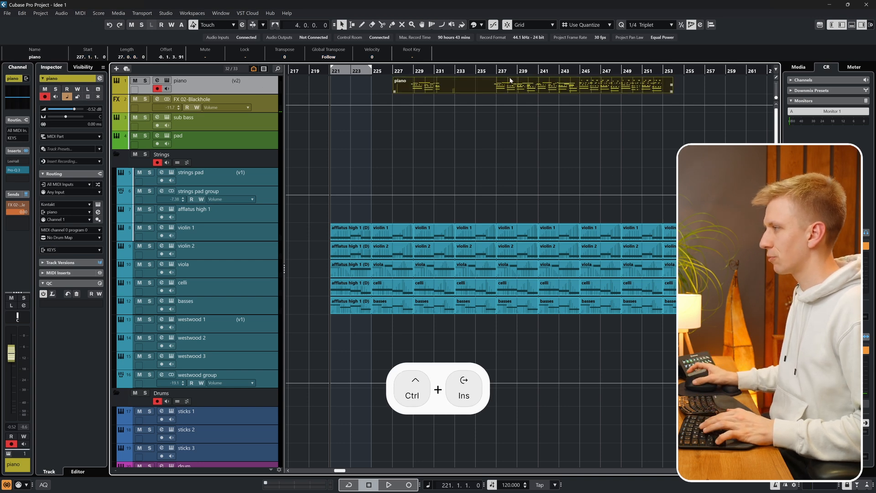
- Open the piano part for note editing, select all its notes and set the quantize preset to 1/8 Triplet
scroll(543, 78, up, 6)
key(ctrl+v)
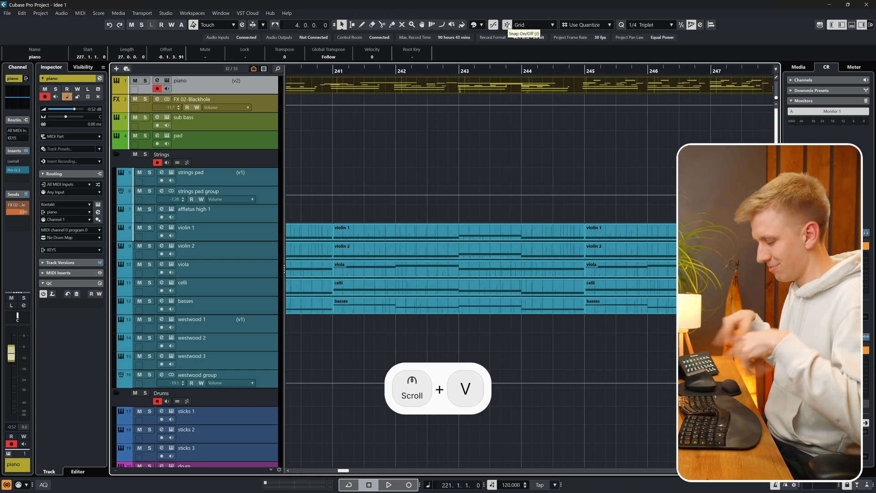
double_click(601, 87)
key(ctrl+a)
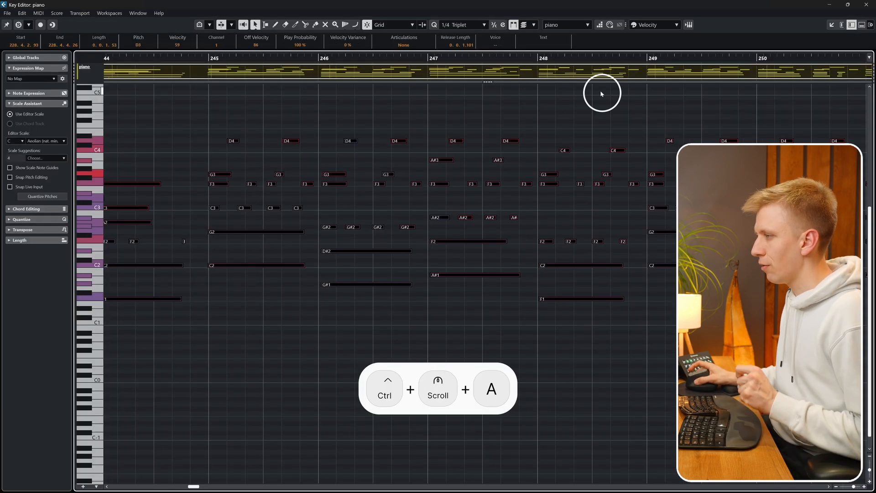
key(2)
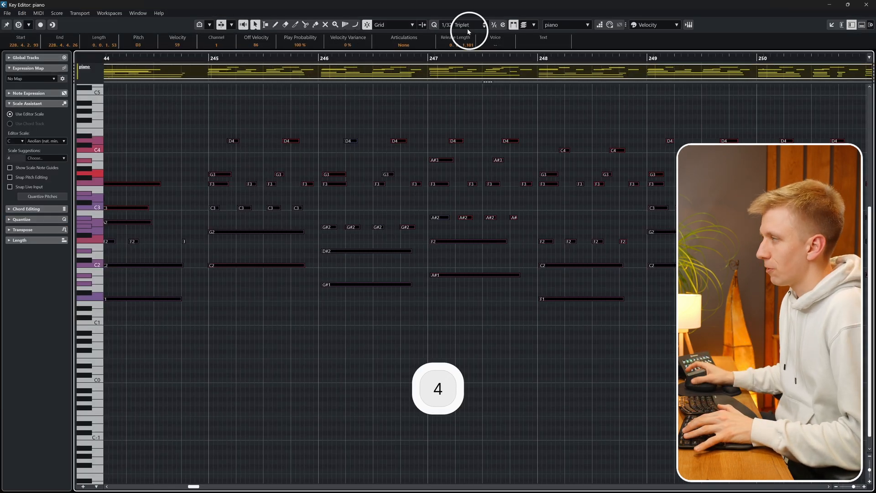
key(6)
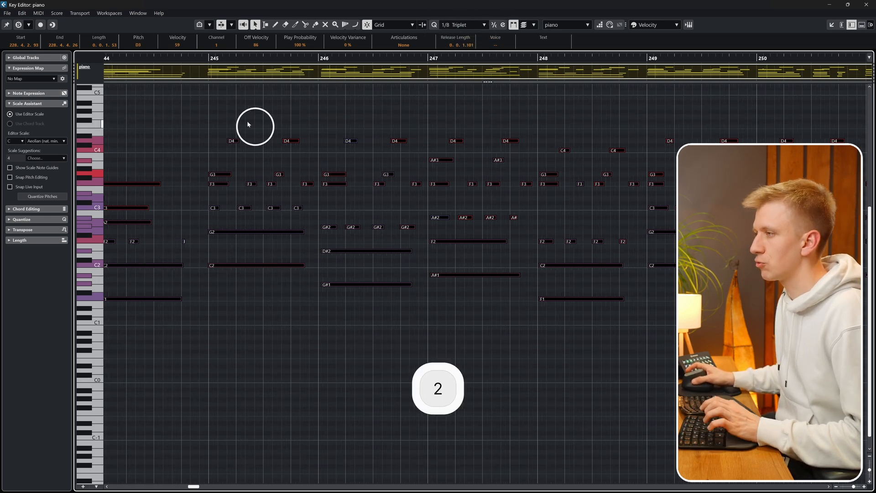
- Nudge all the piano notes slightly earlier and iteratively quantize them twice to the 1/8 triplet grid
scroll(203, 133, up, 3)
key(ctrl+alt+Left)
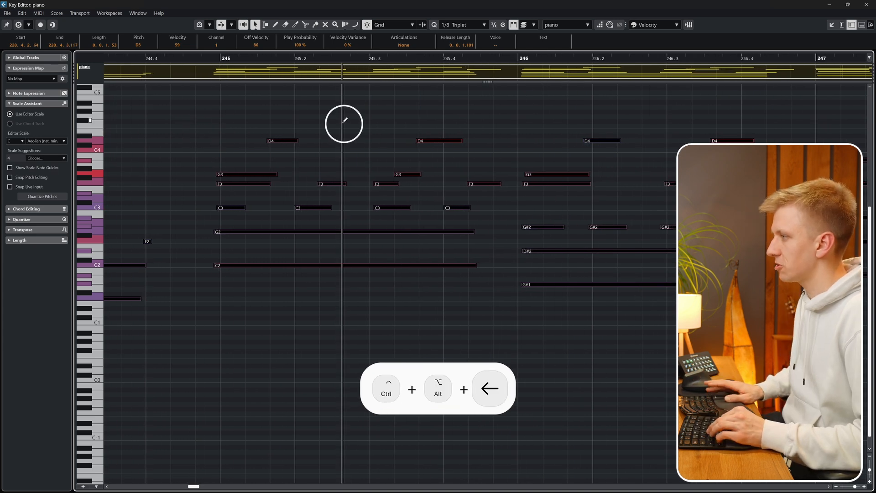
key(ctrl+alt+Right)
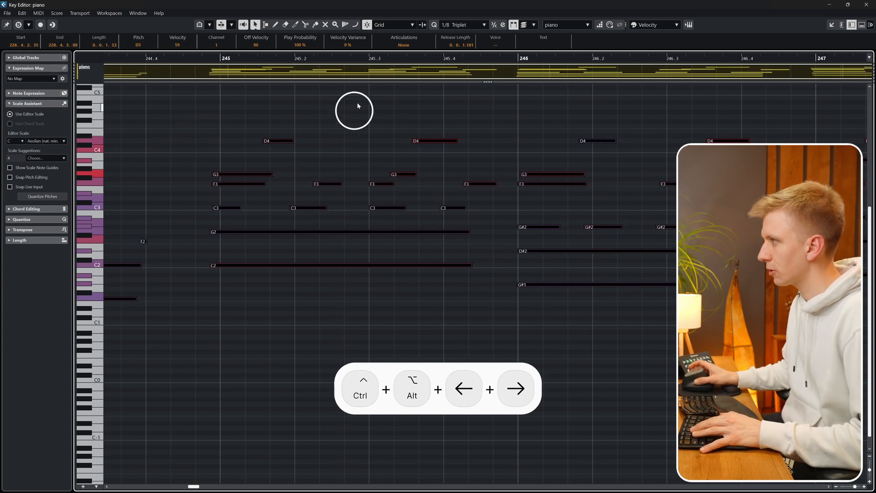
key(5)
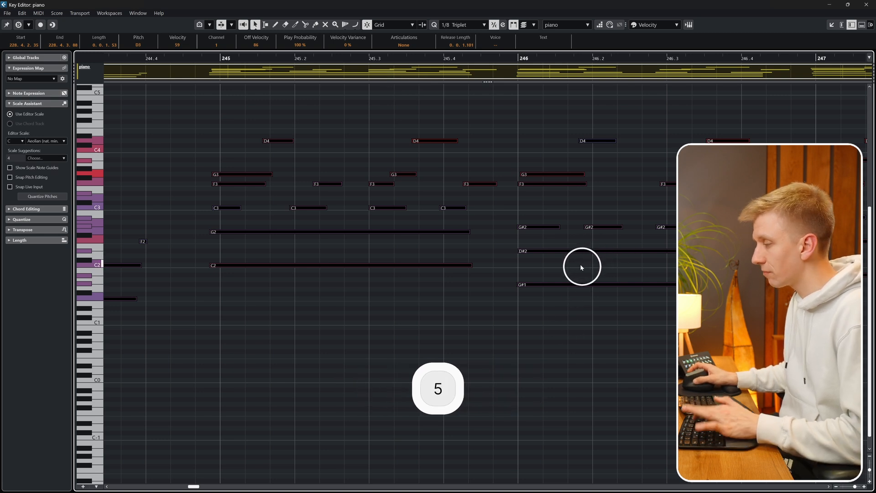
key(q)
key(q)
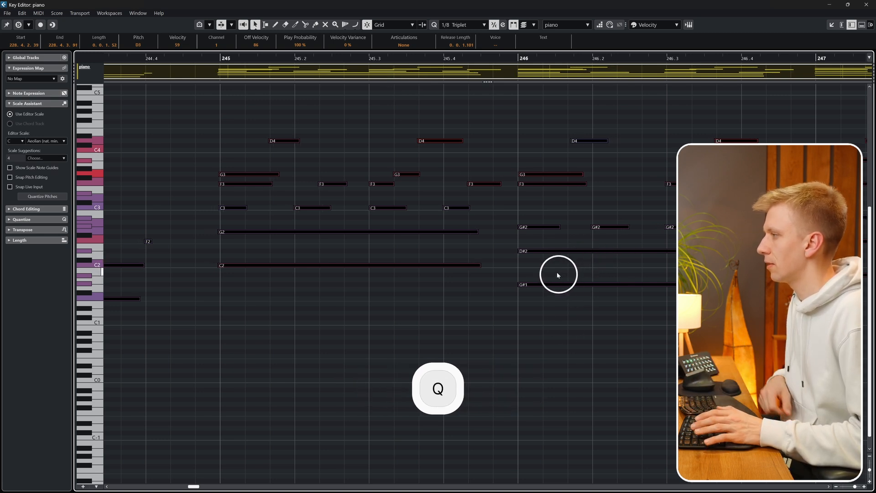
- Play the quantized piano part from bar 245 and again from bar 249 to check the timing
click(217, 58)
key(space)
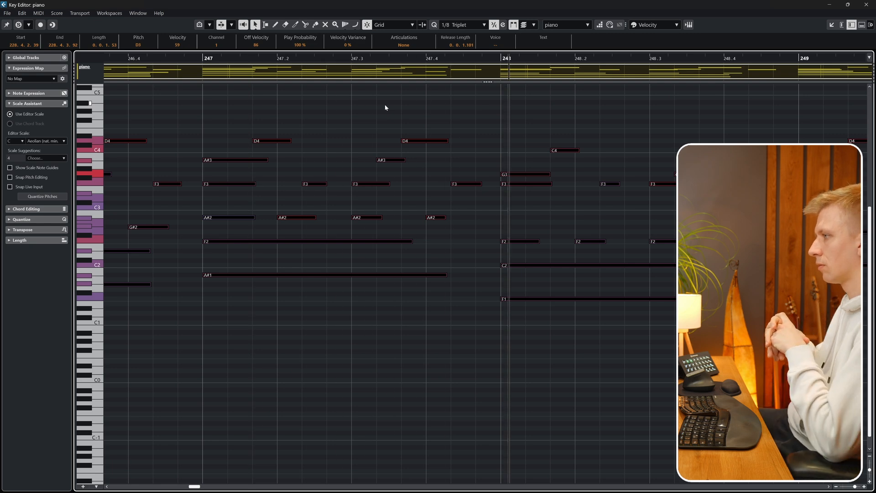
ctrl+scroll(383, 105, down, 5)
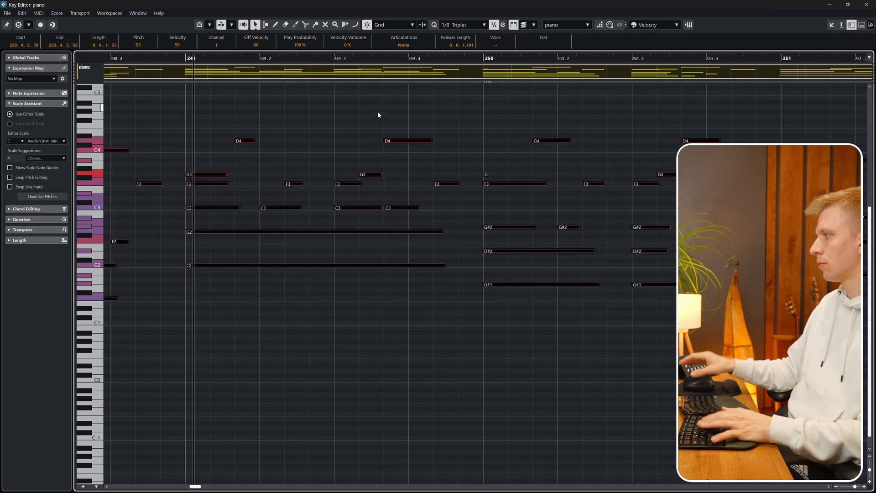
key(v)
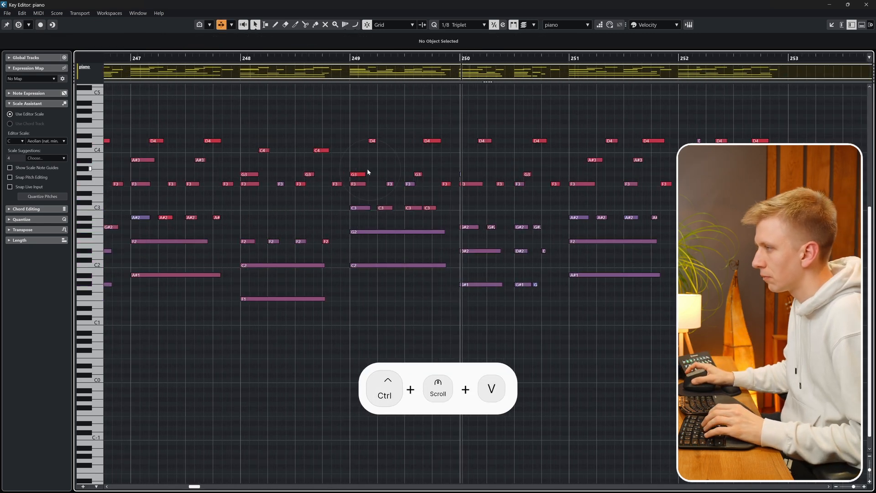
key(f)
key(v)
click(351, 66)
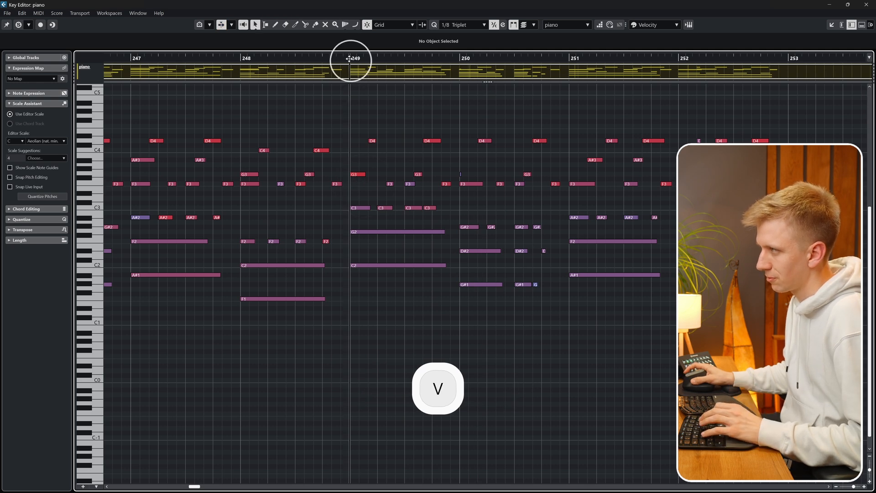
key(space)
ctrl+scroll(380, 141, up, 3)
ctrl+scroll(380, 145, down, 6)
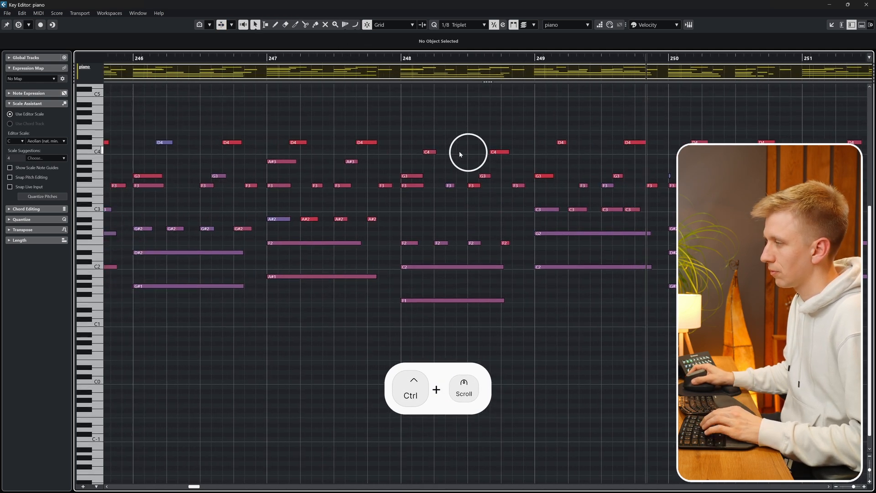
- Delete the stray short G3 note at bar 250 and the first A#3 note in bar 251 of the piano part
key(f)
click(263, 184)
key(v)
scroll(532, 182, up, 3)
drag(566, 167, 541, 178)
key(Delete)
drag(659, 163, 350, 154)
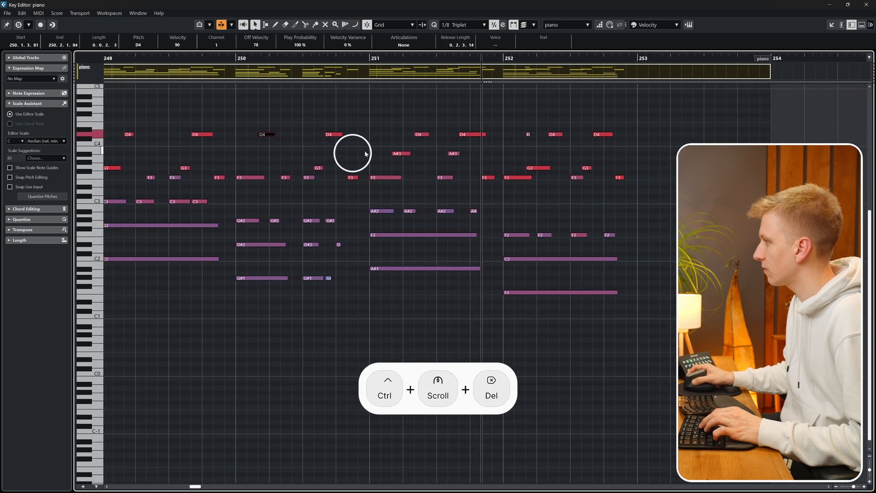
ctrl+scroll(629, 142, down, 5)
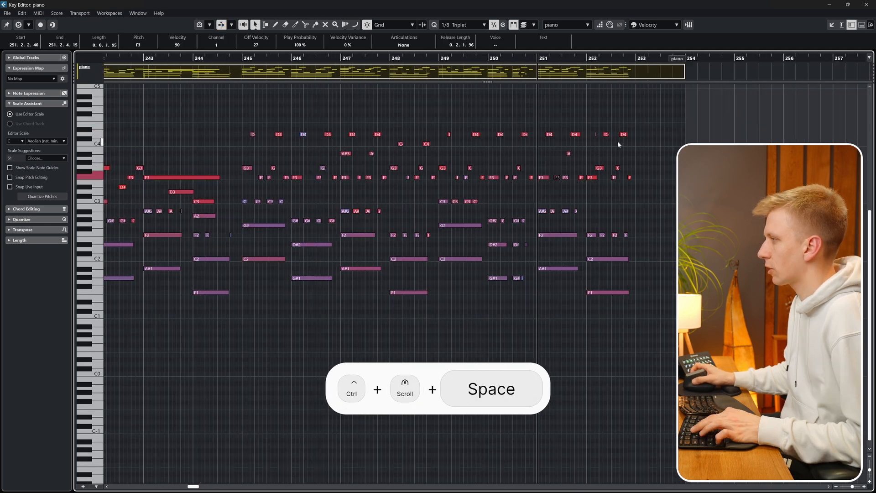
- Move the D4 notes in bar 252 of the piano part down to C4 and play the corrected passage
drag(648, 121, 592, 142)
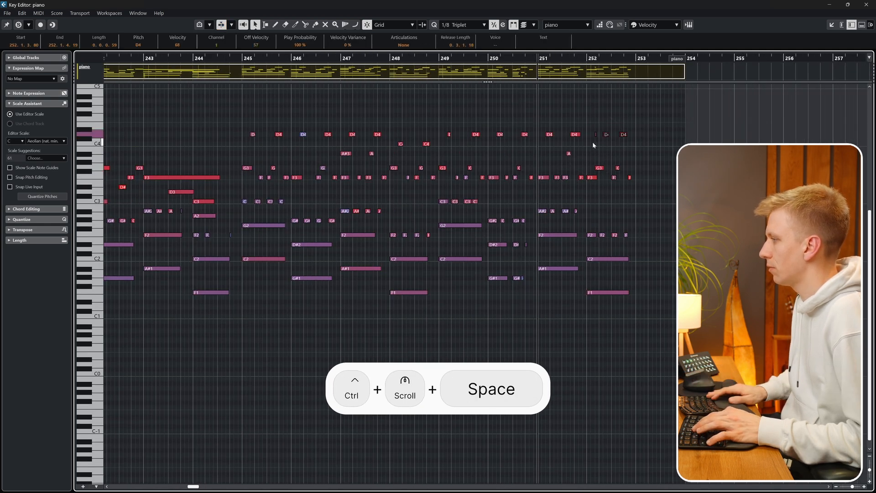
key(Delete)
ctrl+scroll(593, 141, up, 3)
key(ctrl+space)
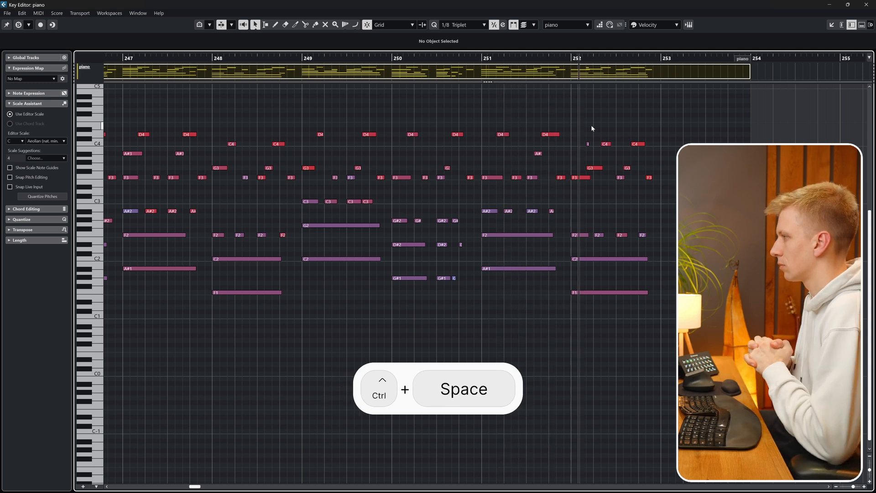
ctrl+scroll(590, 125, down, 2)
key(space)
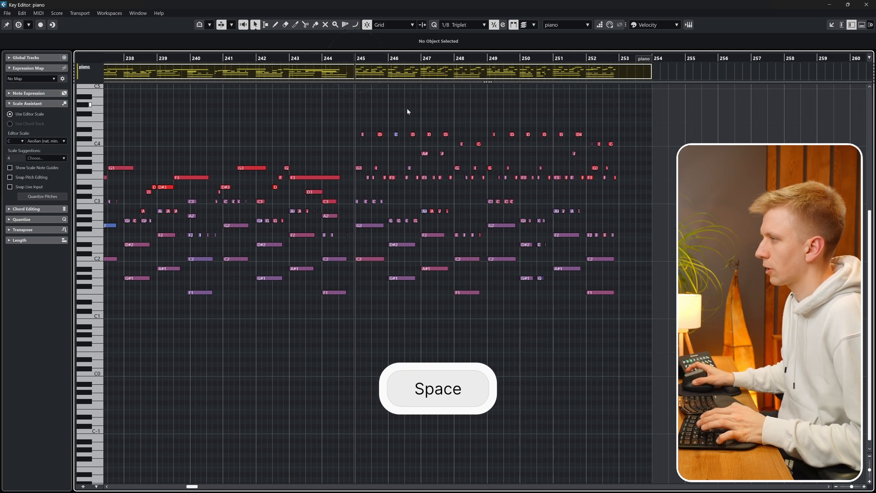
ctrl+scroll(394, 112, up, 1)
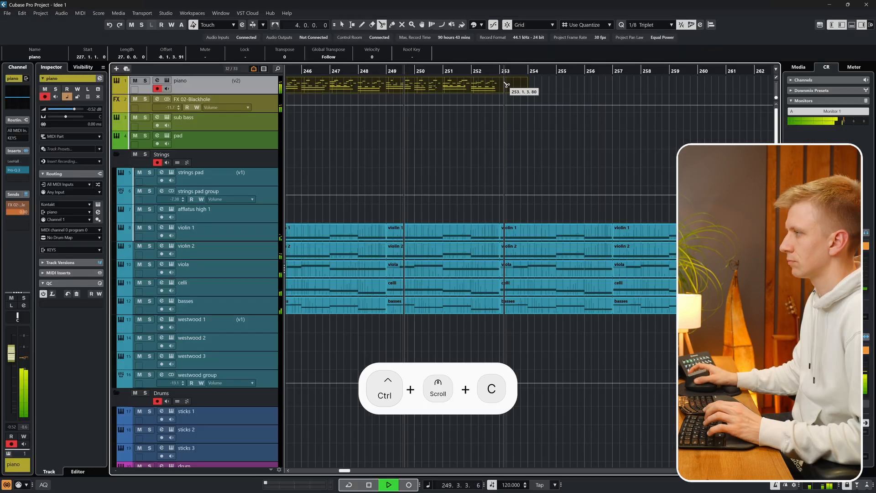
- Split the piano part at bars 253 and 245 and delete the outer pieces, keeping the eight bars between
click(507, 89)
ctrl+scroll(510, 88, down, 2)
drag(442, 88, 526, 85)
key(c)
ctrl+scroll(406, 89, up, 3)
click(406, 89)
key(f)
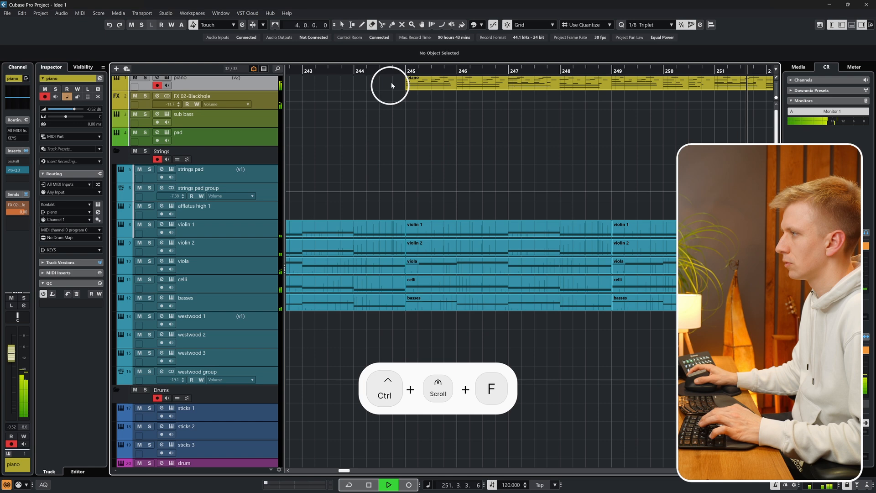
- Duplicate the eight-bar piano part twice, back to back, so the last copy starts at bar 261
ctrl+scroll(406, 85, down, 3)
click(461, 83)
key(ctrl+d)
key(ctrl+d)
ctrl+scroll(485, 86, down, 3)
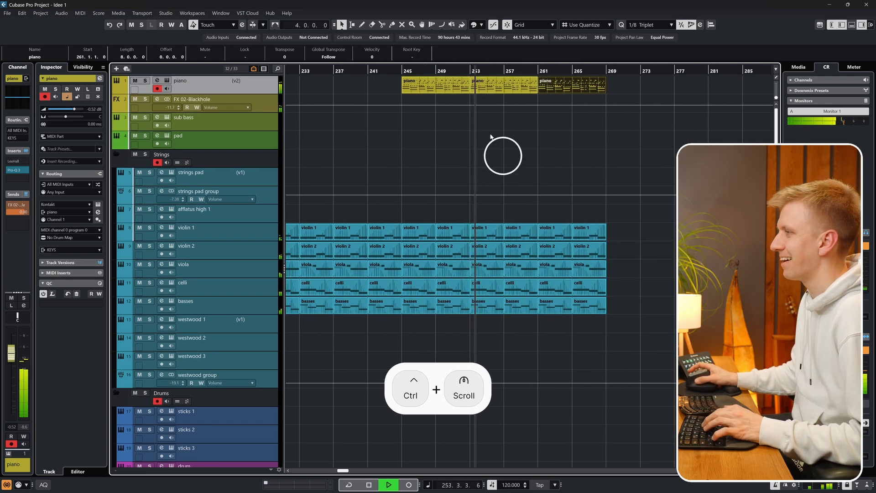
- Select the sub bass track and record a bass line on it during playback
click(273, 122)
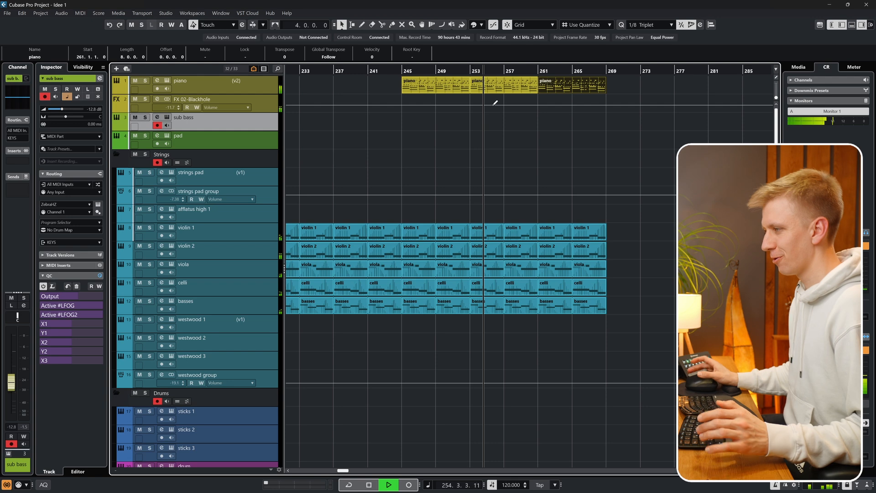
key(KP_Multiply)
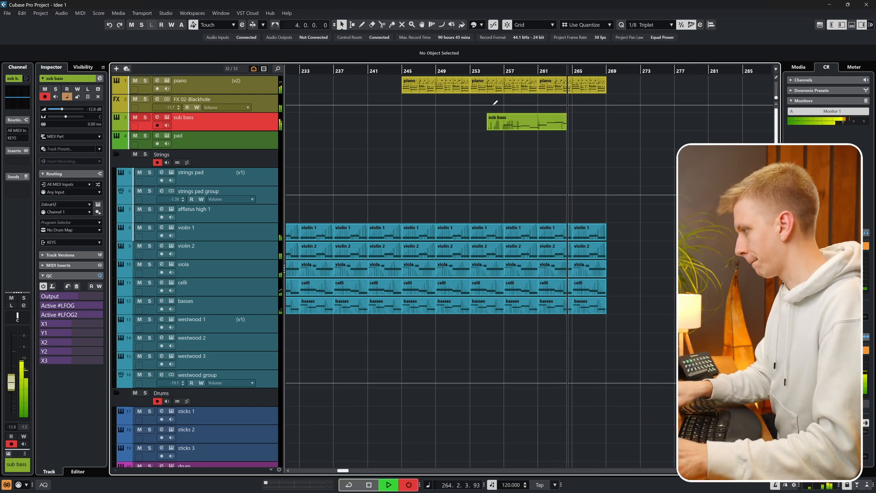
- Split the recorded sub bass part at bars 261 and 265 and delete the outer pieces, keeping the four bars between
scroll(557, 152, up, 5)
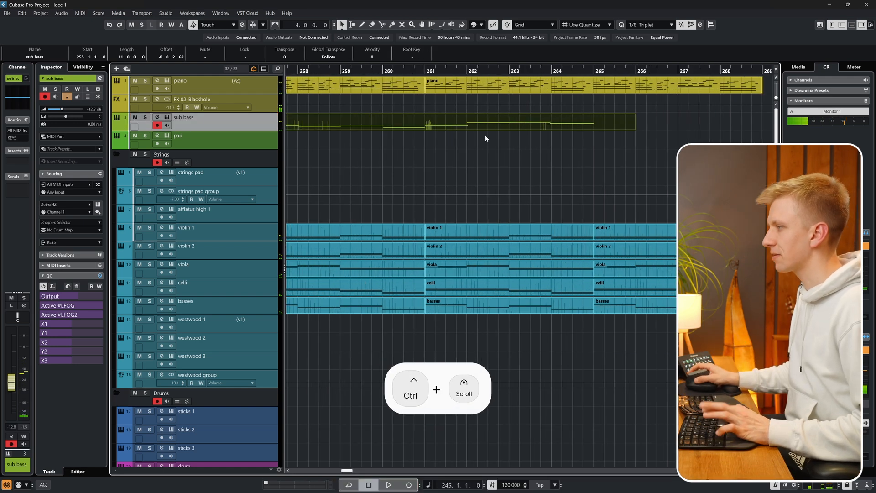
key(c)
click(428, 126)
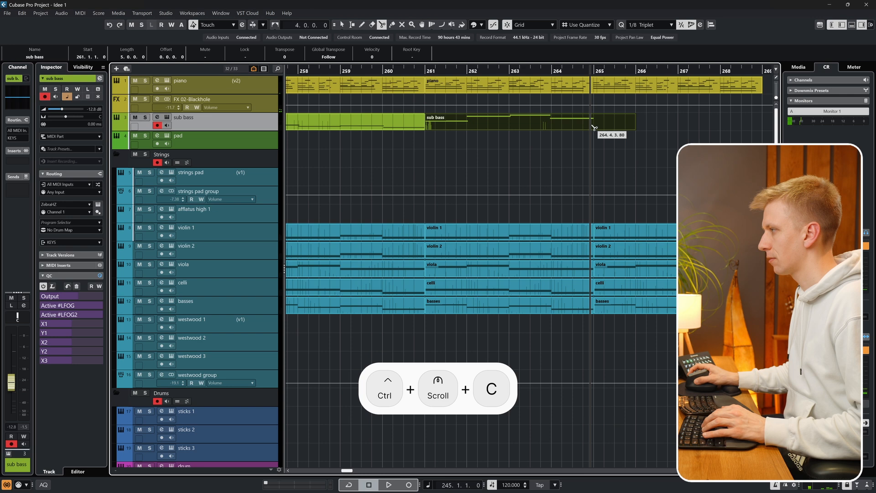
click(595, 125)
key(Delete)
key(v)
key(f)
click(365, 119)
key(v)
- Open the trimmed sub bass part, quantize all its notes to 1/8 triplets and fix their lengths to the same value
double_click(474, 125)
key(ctrl+a)
scroll(521, 215, up, 3)
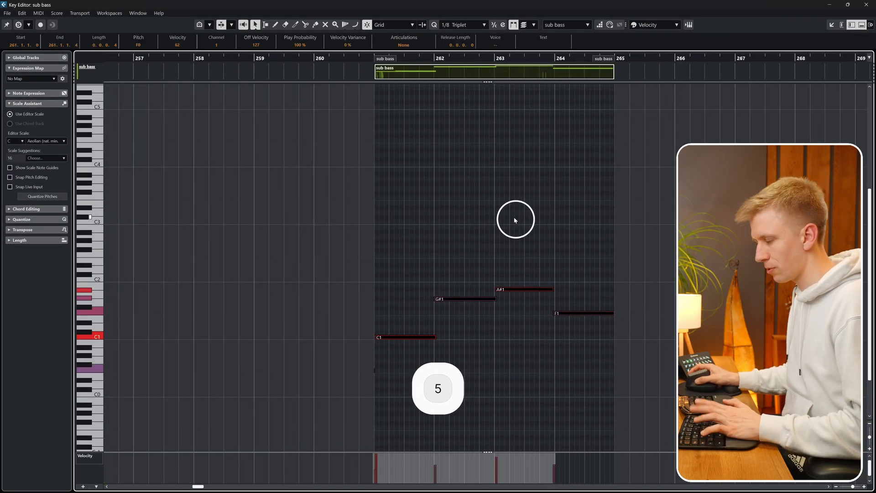
scroll(417, 335, up, 3)
drag(551, 356, 524, 228)
key(q)
key(w)
- Delete the stray low notes at bar 261 and extend the remaining sub bass notes legato to meet each other
drag(470, 287, 292, 329)
key(Delete)
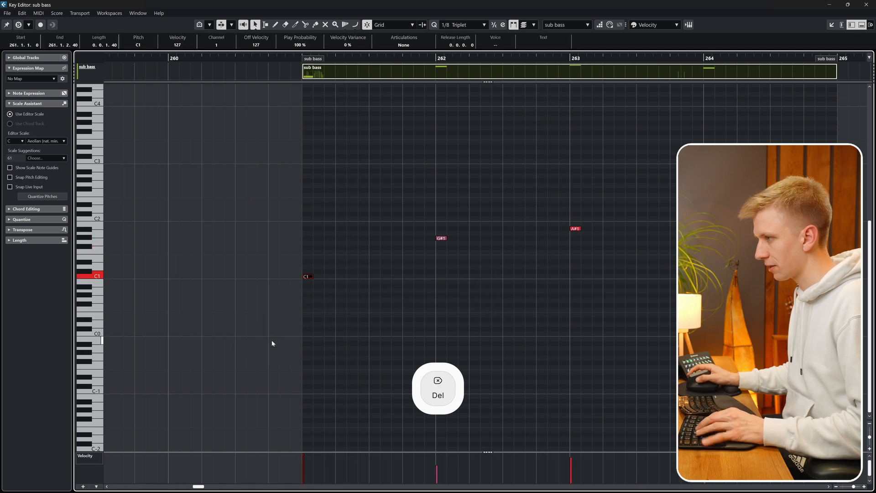
key(ctrl+a)
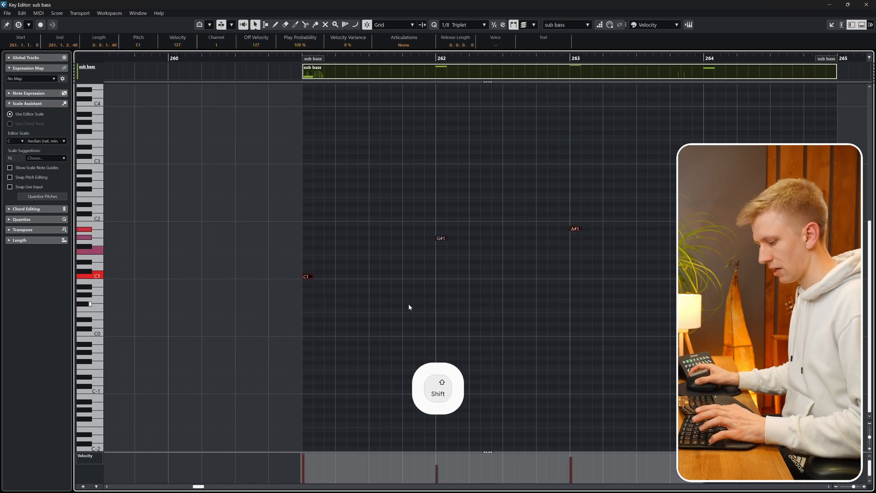
key(shift+w)
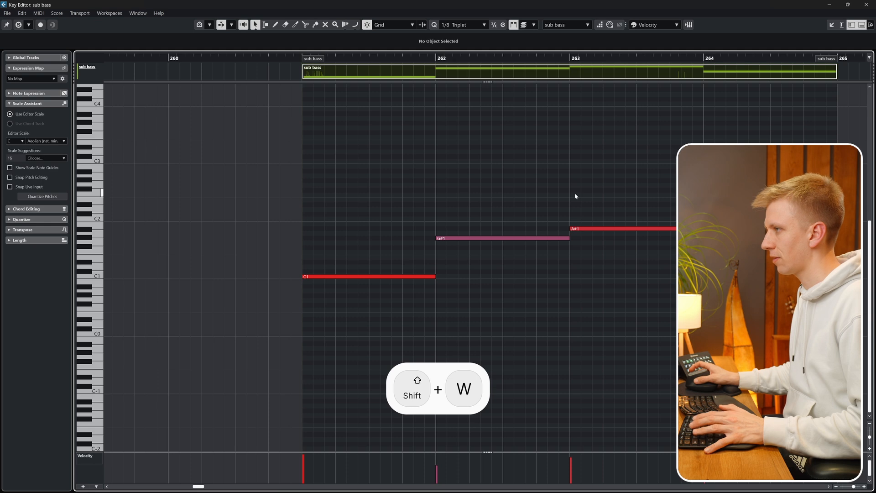
- Return to the arrangement and repeat the four-bar sub bass part back to back underneath the piano parts
key(e)
ctrl+scroll(579, 191, down, 4)
key(d)
key(d)
key(d)
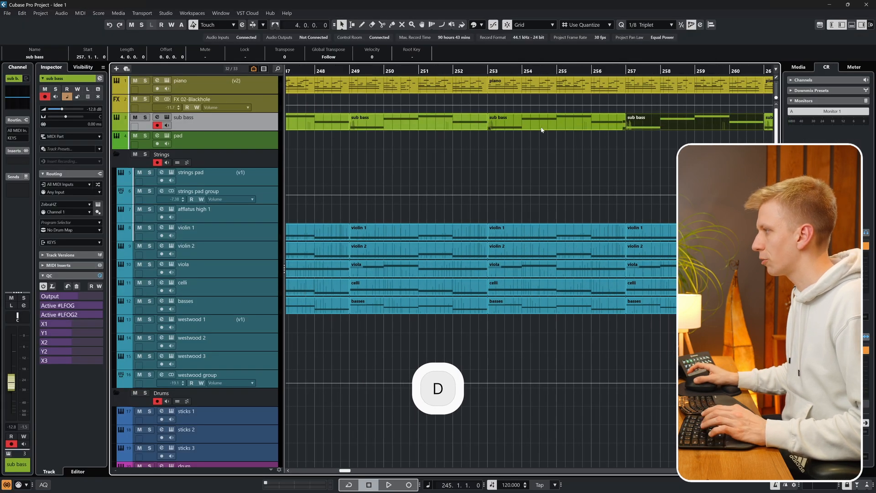
ctrl+scroll(551, 131, down, 4)
drag(612, 122, 642, 119)
ctrl+scroll(647, 119, up, 4)
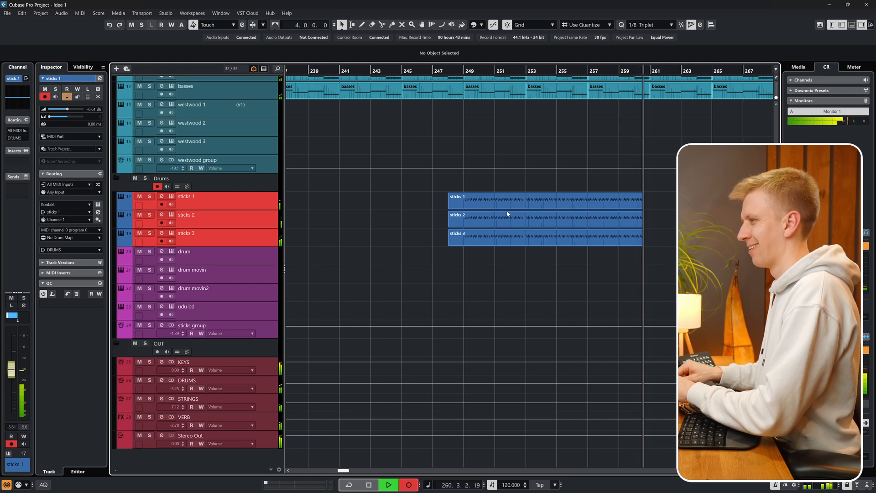
- Stop recording, open the sticks 1, 2 and 3 parts and quantize their notes from bar 253 onward to 1/8 triplets
key(space)
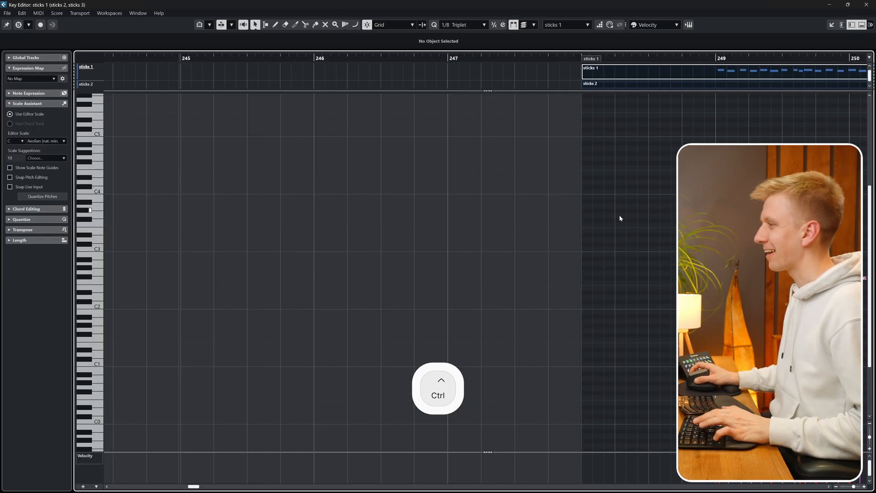
scroll(625, 209, down, 6)
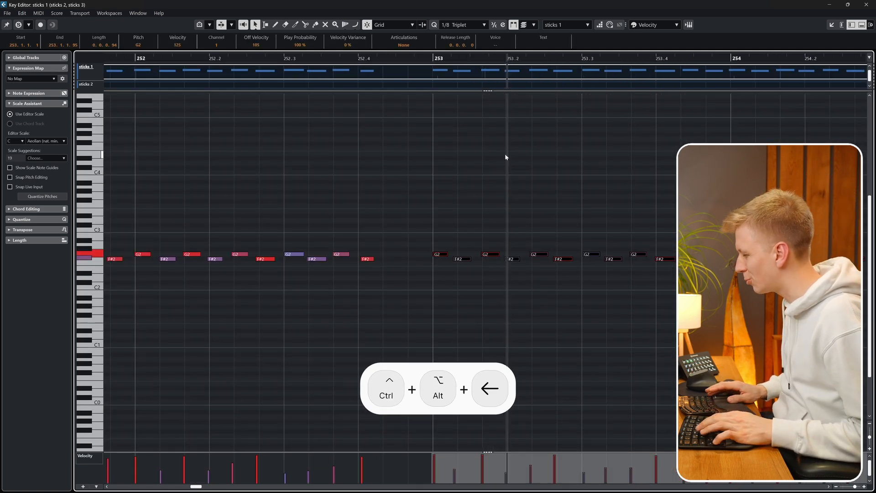
scroll(505, 157, down, 8)
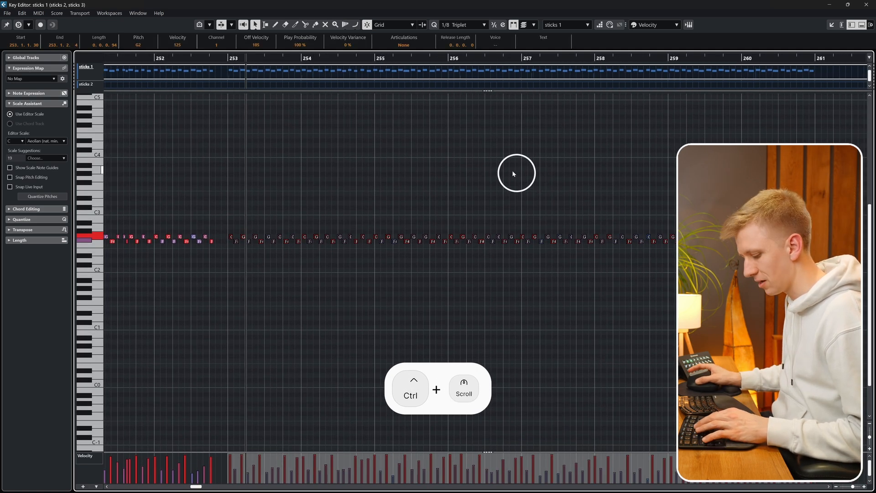
key(5)
key(q)
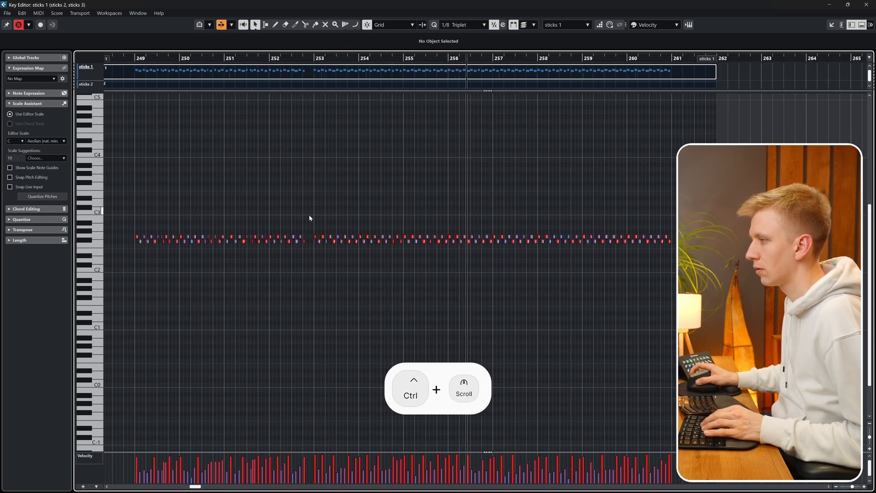
- Delete all notes before bar 253 in the opened sticks 1, 2 and 3 parts
drag(309, 215, 115, 270)
key(Delete)
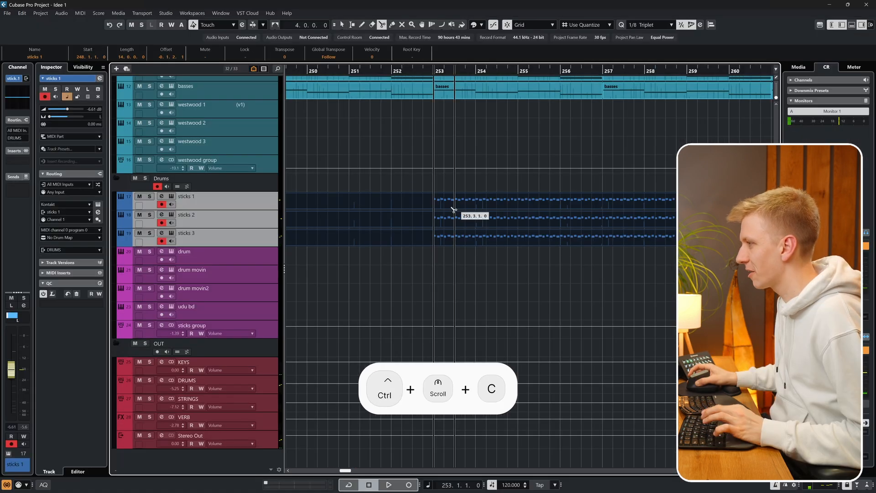
- Split the three sticks parts at bars 253 and 261 and remove the leftover pieces outside that range
scroll(456, 205, up, 2)
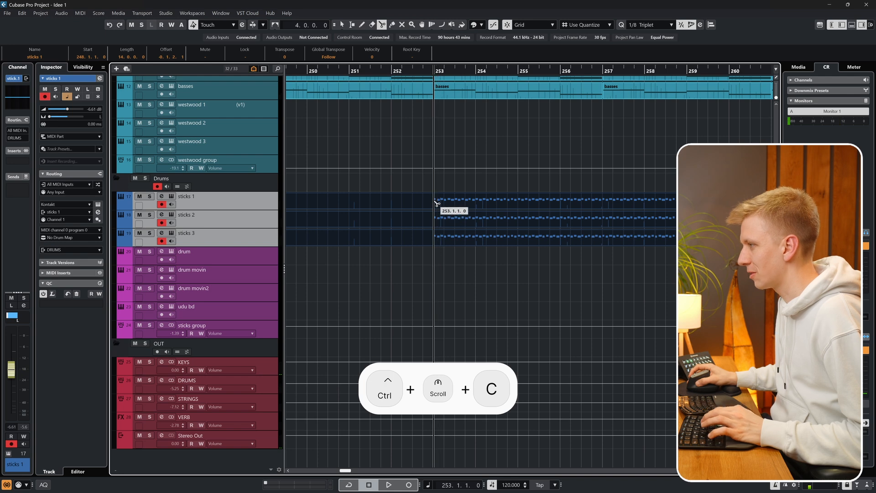
scroll(521, 208, down, 1)
scroll(619, 208, up, 3)
click(578, 198)
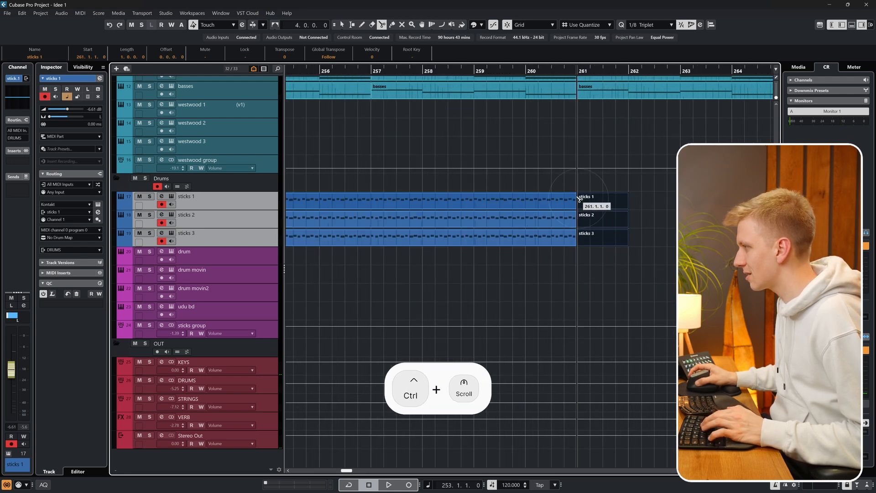
key(f)
click(589, 210)
scroll(630, 227, down, 4)
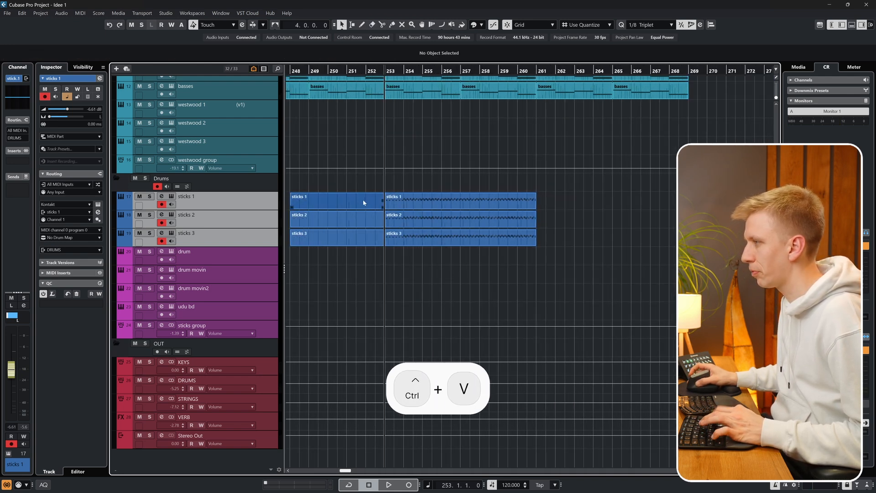
click(356, 194)
click(346, 218)
click(343, 237)
- Split the sticks parts at bar 257 and clear the sticks 3 track, leaving back-to-back four-bar parts on sticks 1 and 2
scroll(475, 256, up, 4)
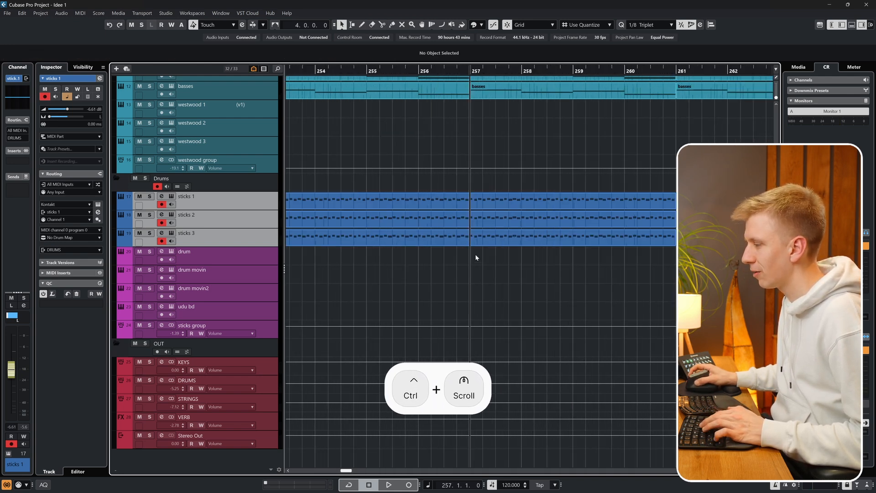
key(c)
click(471, 201)
click(471, 227)
key(f)
click(458, 233)
key(v)
click(473, 225)
key(f)
click(453, 224)
click(481, 222)
key(v)
scroll(492, 219, down, 4)
mouse_move(522, 206)
mouse_down()
mouse_move(459, 221)
mouse_move(577, 219)
mouse_move(484, 217)
mouse_up()
scroll(425, 219, up, 5)
scroll(565, 215, up, 3)
scroll(552, 212, down, 2)
- Play back the sticks parts in solo, clear the solo to hear them with the full arrangement, and stop playback
key(e)
key(e)
key(space)
click(264, 198)
key(s)
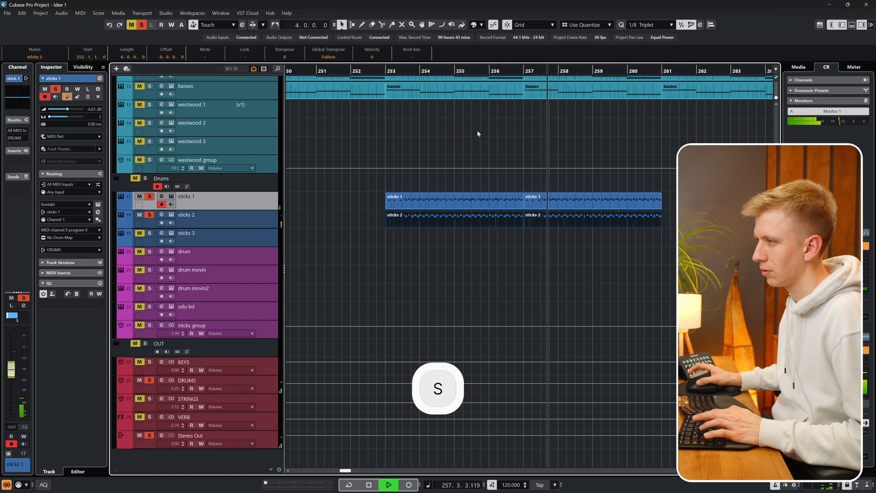
key(shift+Delete)
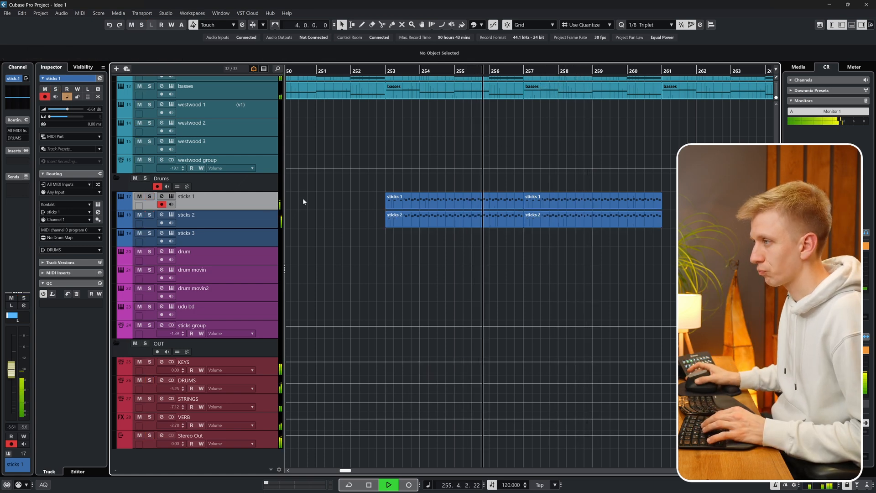
key(space)
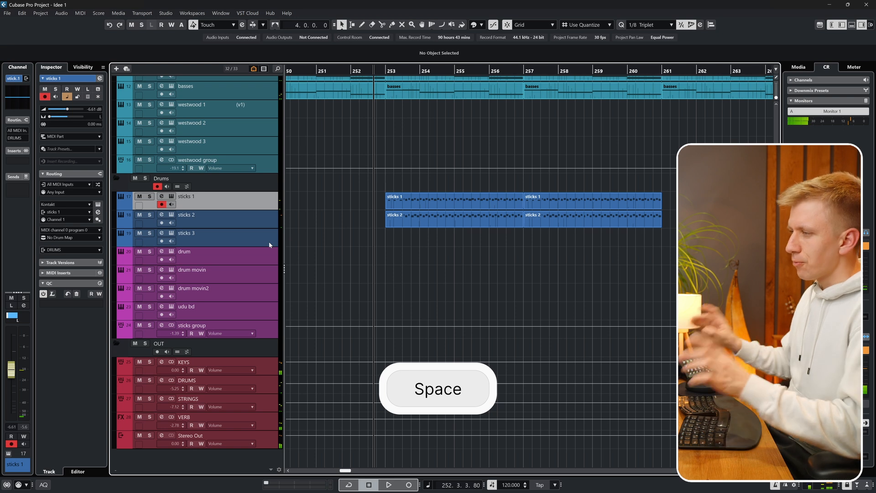
- Move the sticks 1, sticks 2 and sticks 3 tracks into a new folder
shift+click(263, 236)
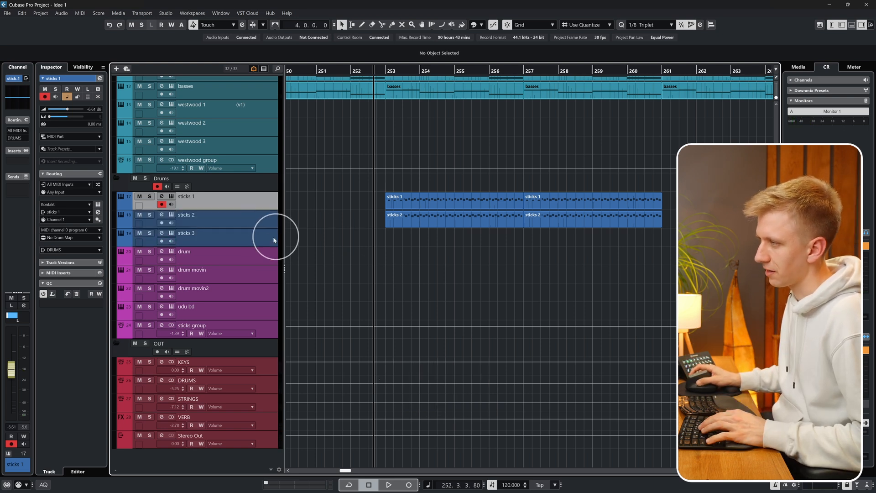
shift+click(273, 236)
key(ctrl+shift+m)
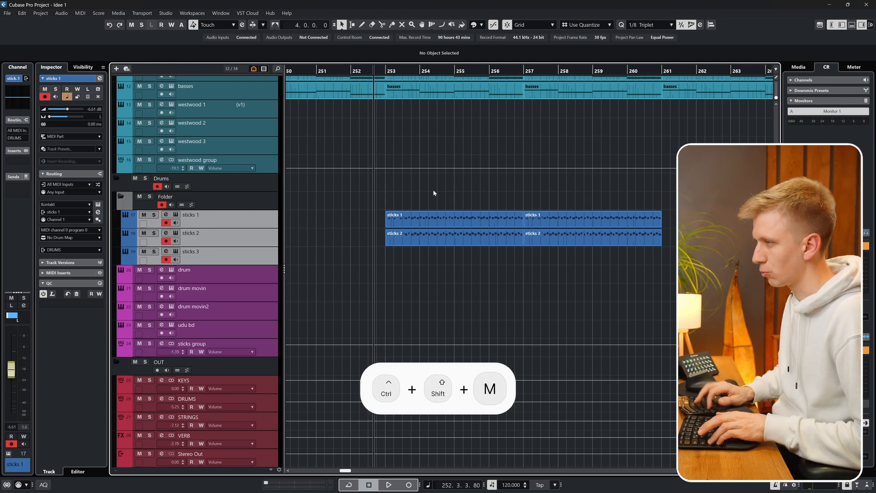
- Name the new folder Sticks and set its track colour to NEUTRAL
click(248, 203)
key(ctrl+m)
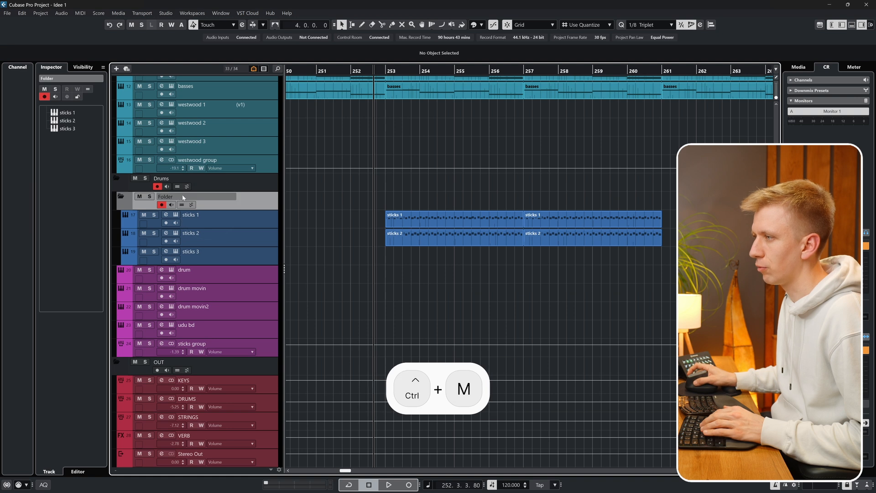
key(shift)
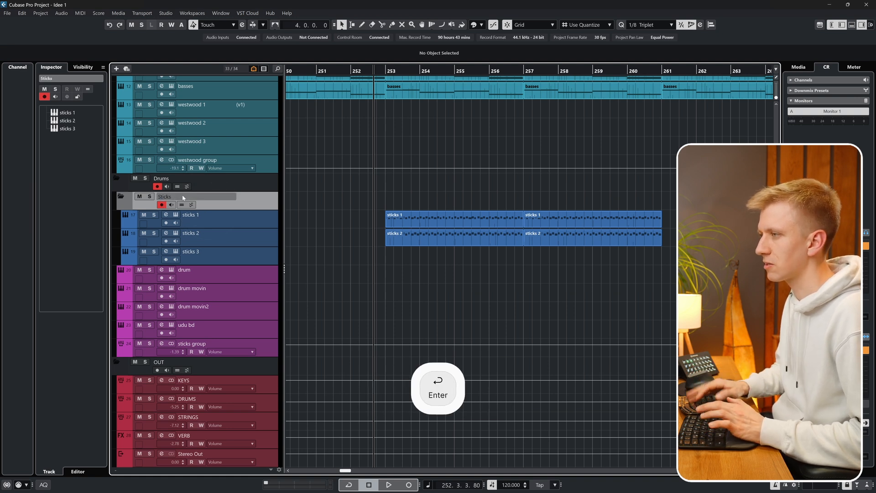
click(475, 24)
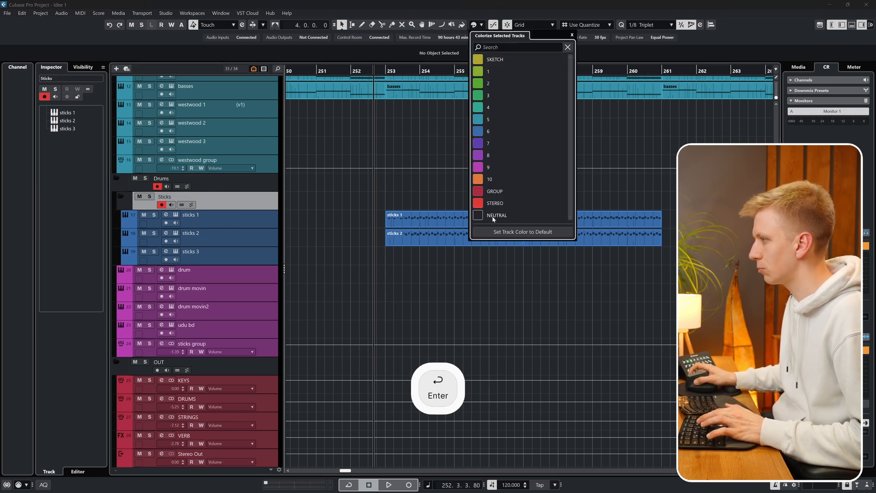
click(488, 296)
- Add a stereo group track for the three sticks tracks with its audio output routed to DRUMS
click(260, 198)
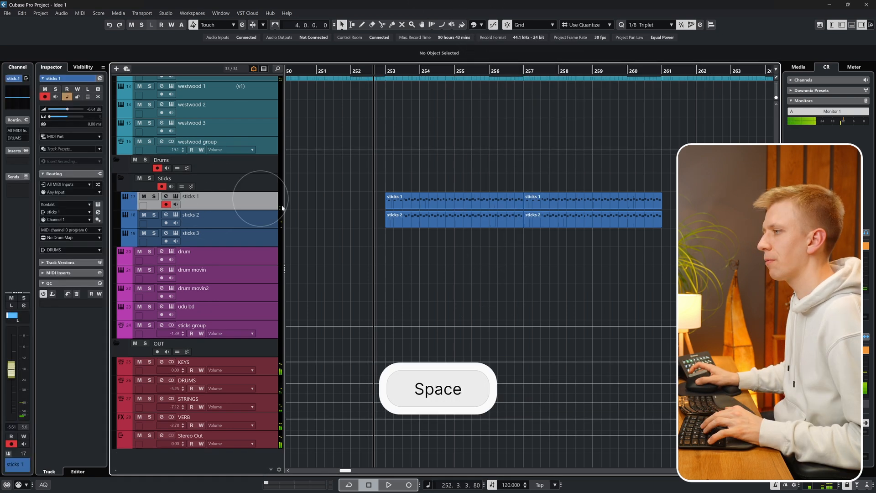
shift+click(278, 223)
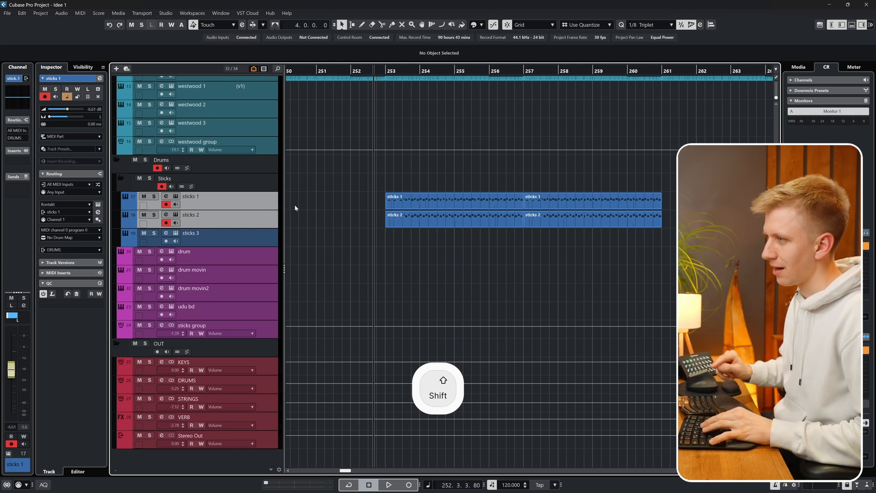
shift+click(305, 235)
shift+click(263, 242)
key(shift+g)
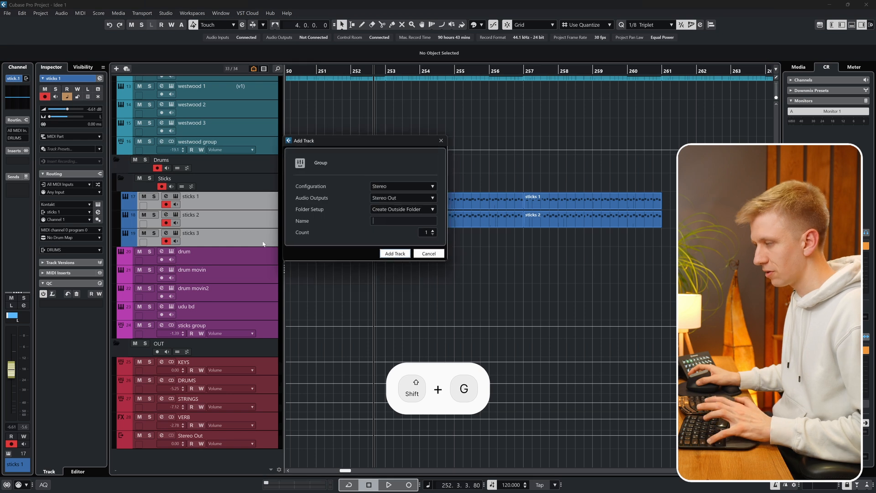
click(406, 200)
text(drums)
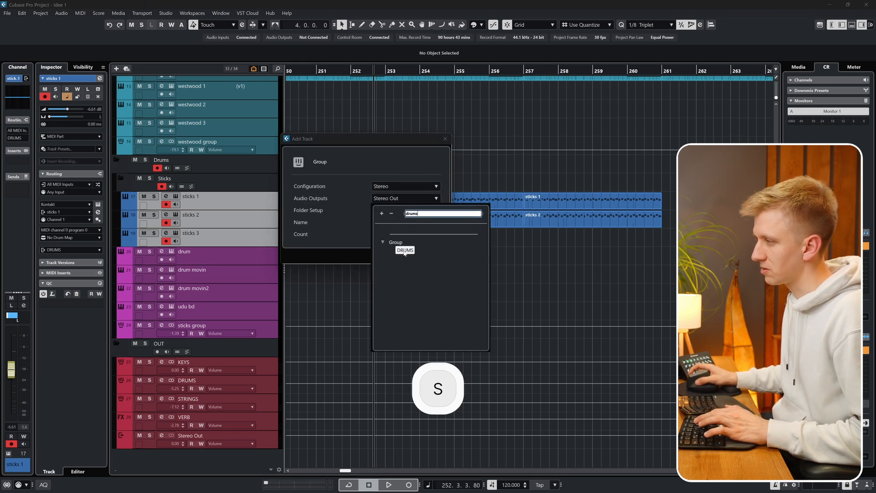
click(405, 250)
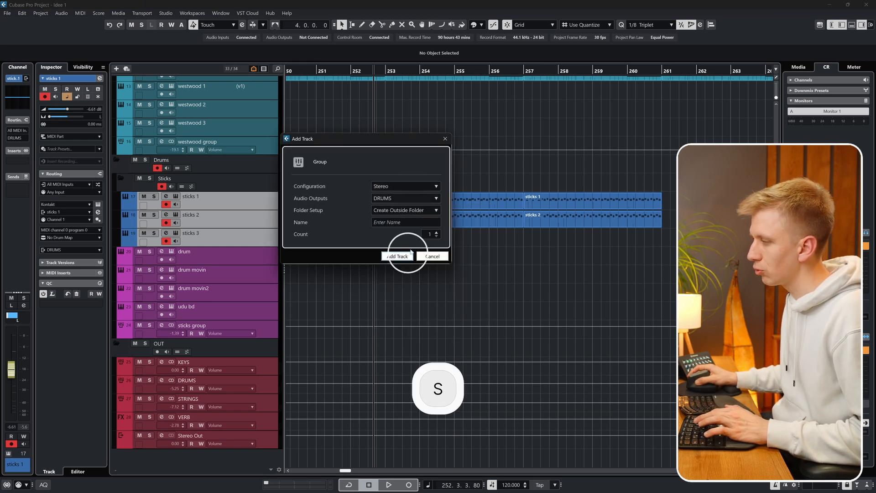
click(395, 200)
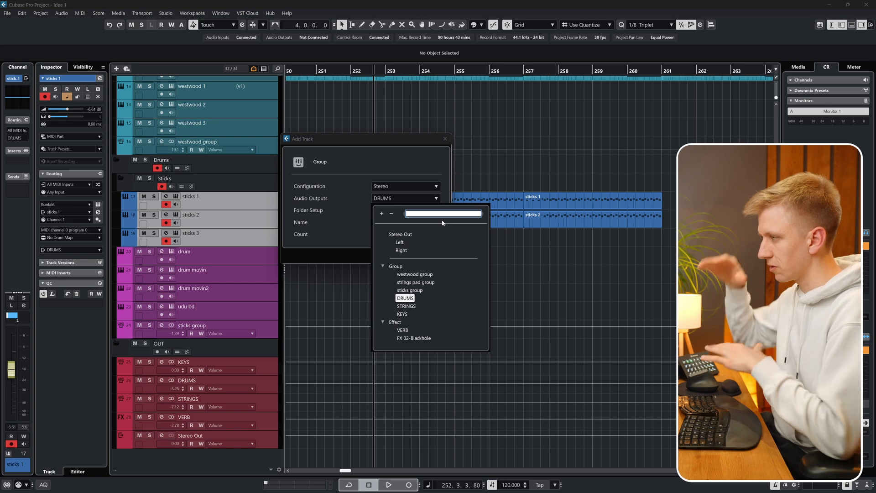
click(413, 176)
click(398, 255)
- Name the new group track below sticks 3 "sticks"
double_click(207, 253)
text(sticks)
key(Return)
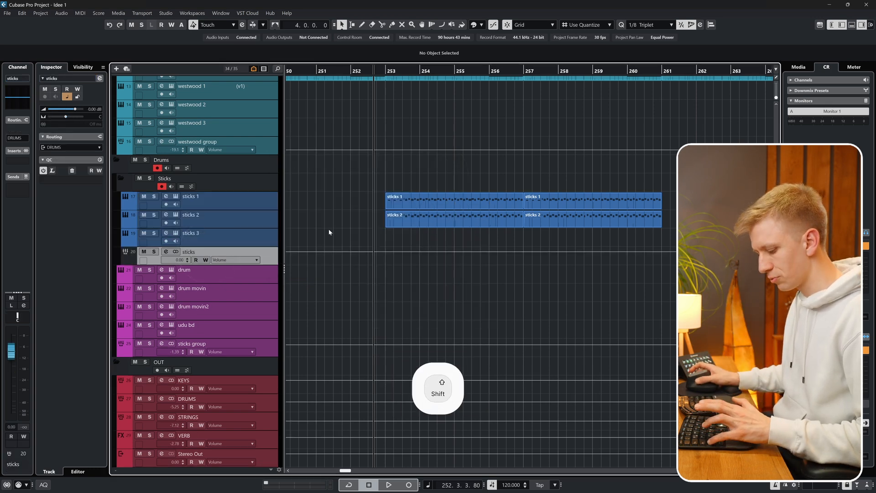
- Add a stereo effect track named FX_Sticks with the Cinematic Rooms Professional reverb, routed to DRUMS
key(shift+f)
click(386, 186)
text(reverb)
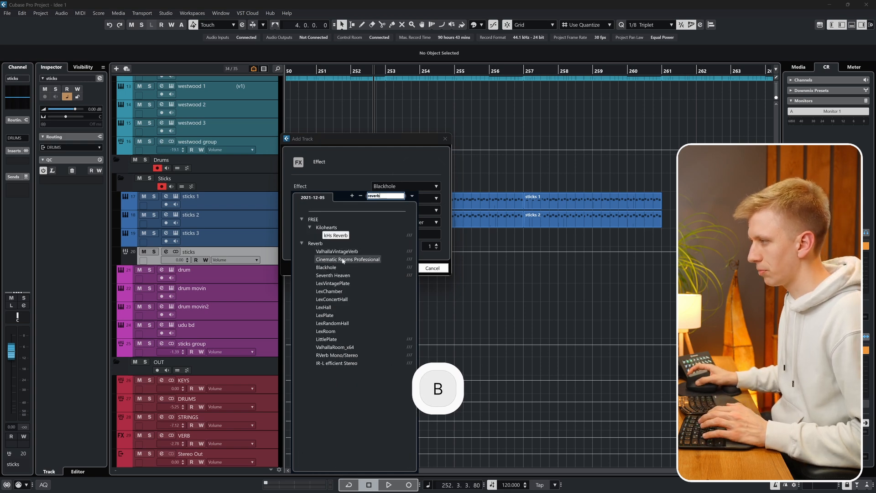
click(342, 259)
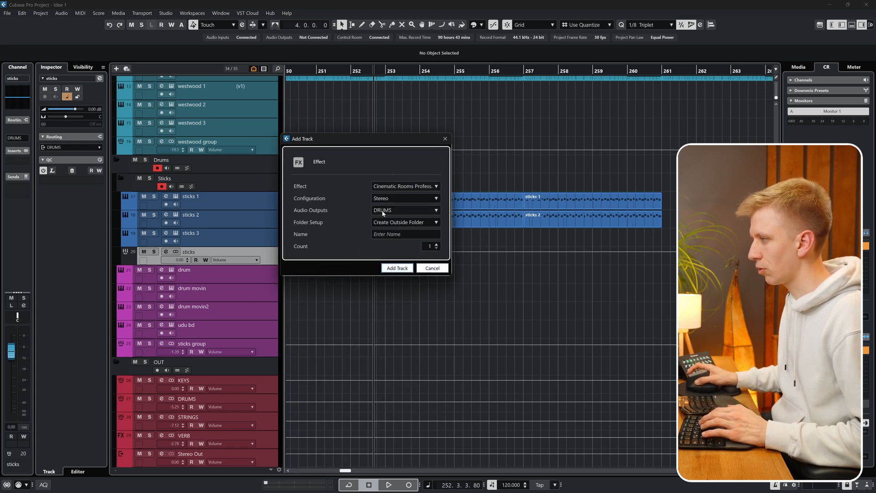
click(397, 267)
- Start playback and set the Reverb Time in Cinematic Rooms to 1.51 seconds
key(space)
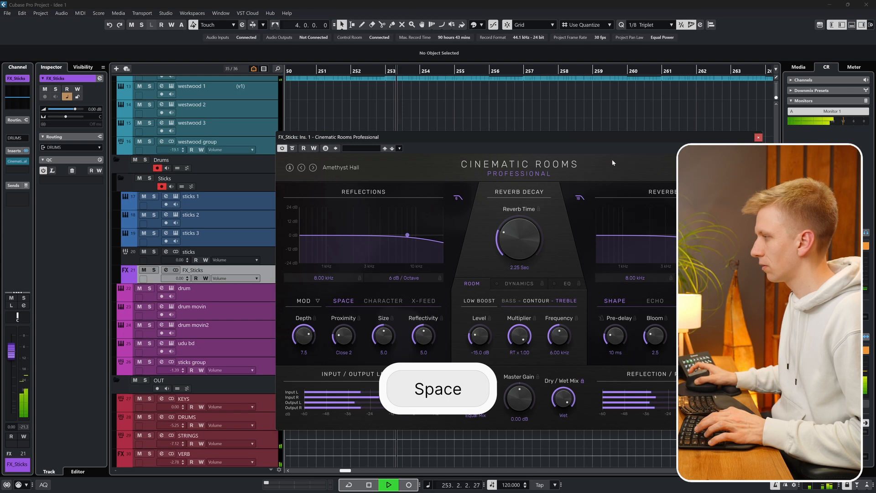
drag(511, 232, 511, 249)
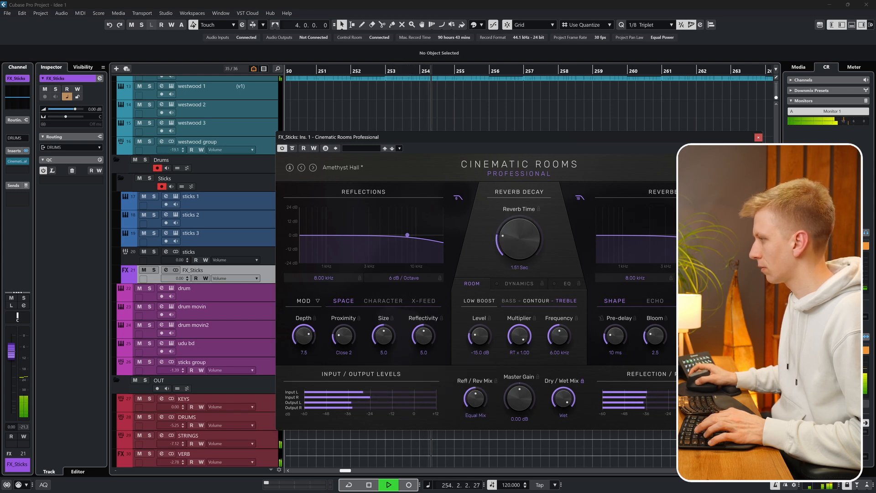